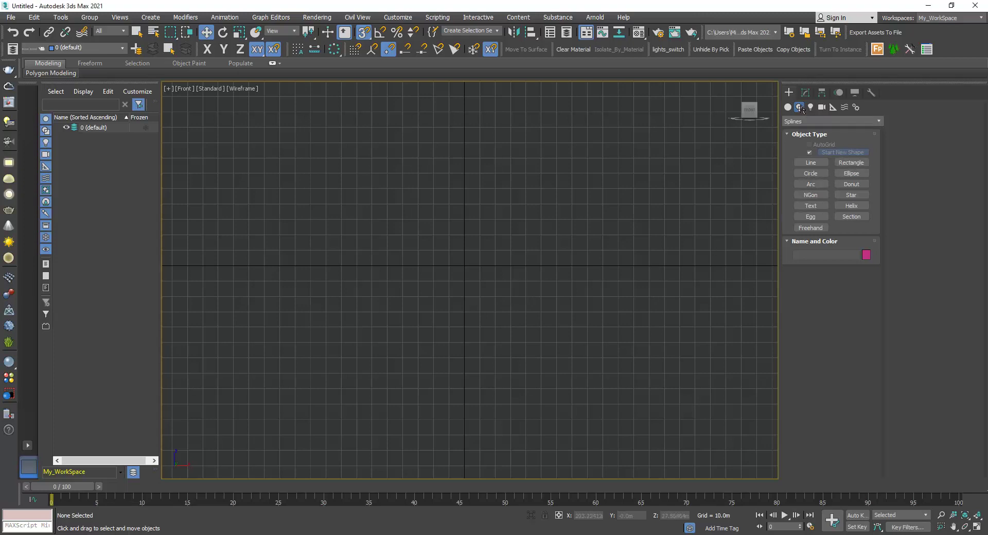
Draw a rectangle spline about 146.5 m long and 152.5 m wide around the centre of the Front view
{"action": "left_click", "coordinate": [847, 163]}
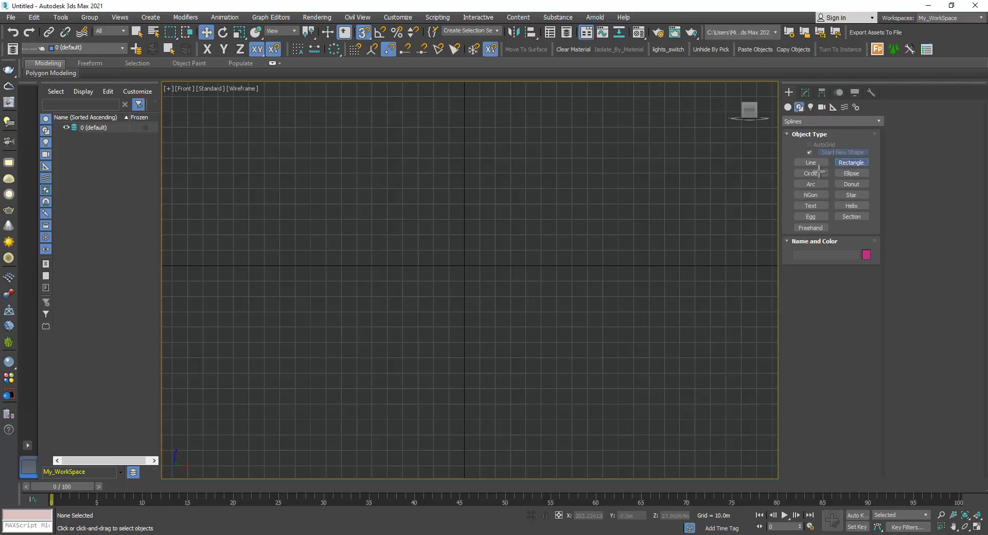
{"action": "left_click_drag", "start_coordinate": [349, 169], "coordinate": [582, 390]}
{"action": "key", "text": "w"}
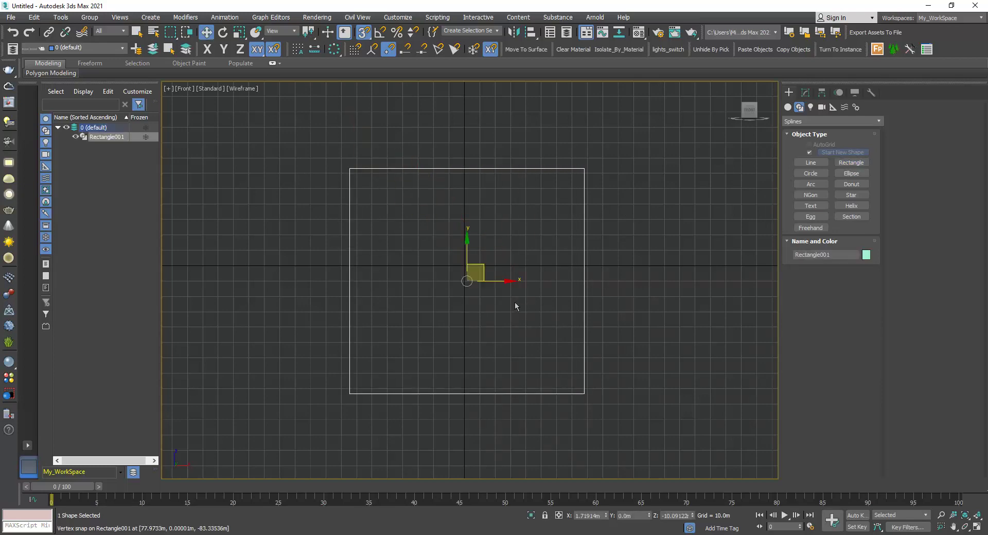
{"action": "left_click", "coordinate": [805, 93]}
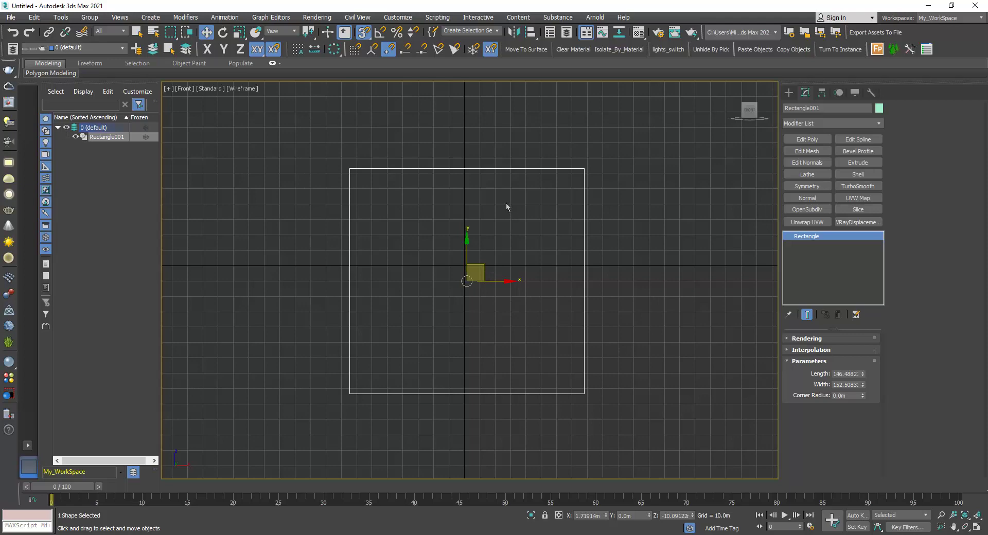
Convert the rectangle to an Editable Spline and enter its Vertex sub-object level
{"action": "right_click", "coordinate": [496, 170]}
{"action": "mouse_move", "coordinate": [546, 279]}
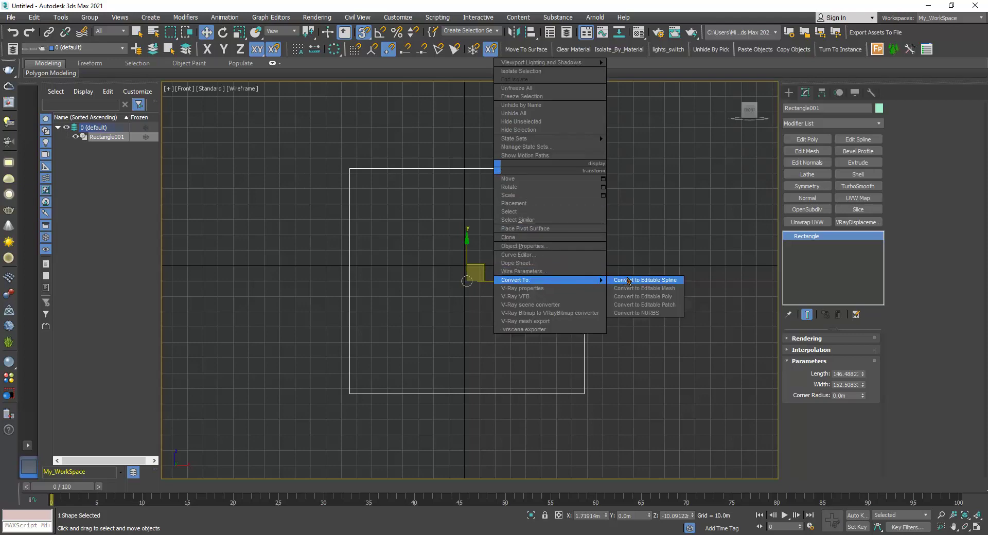
{"action": "left_click", "coordinate": [636, 282]}
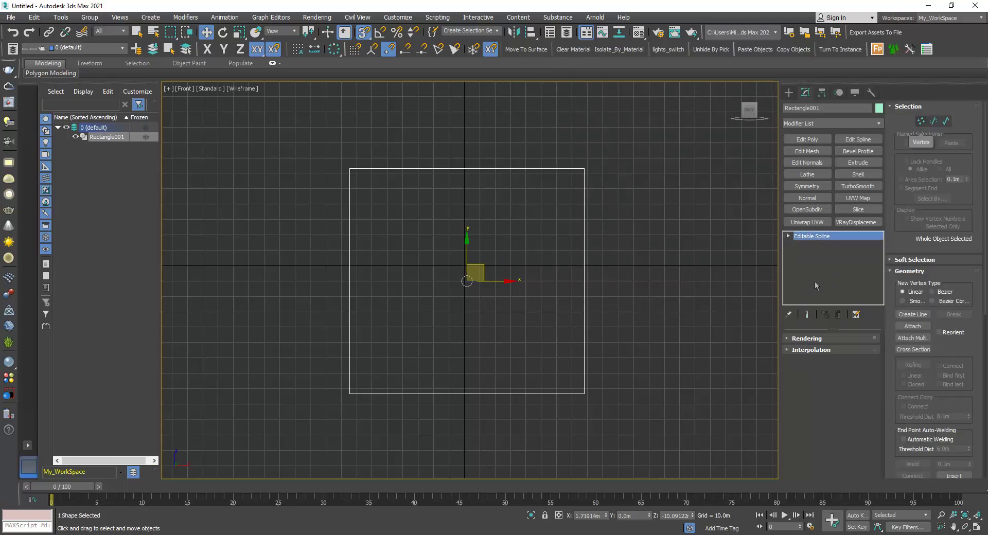
{"action": "left_click", "coordinate": [787, 236]}
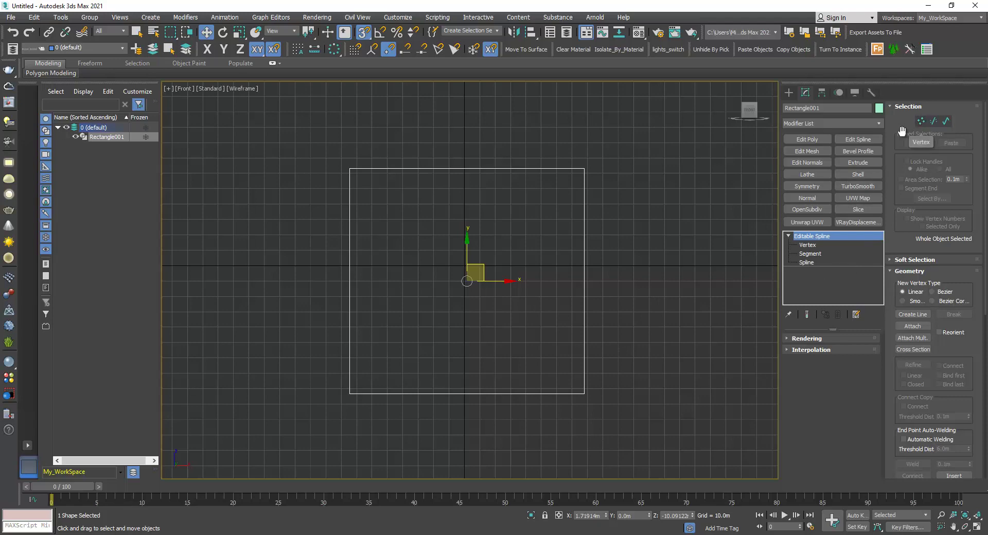
{"action": "left_click", "coordinate": [806, 245]}
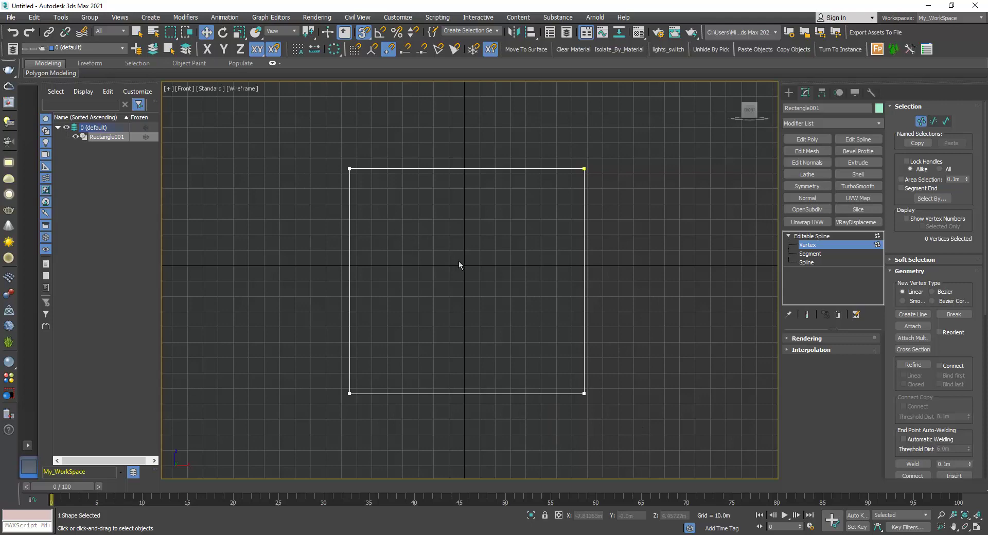
Try interactively chamfering the rectangle's two right-hand vertices twice, undoing each attempt
{"action": "left_click_drag", "start_coordinate": [637, 438], "coordinate": [503, 123]}
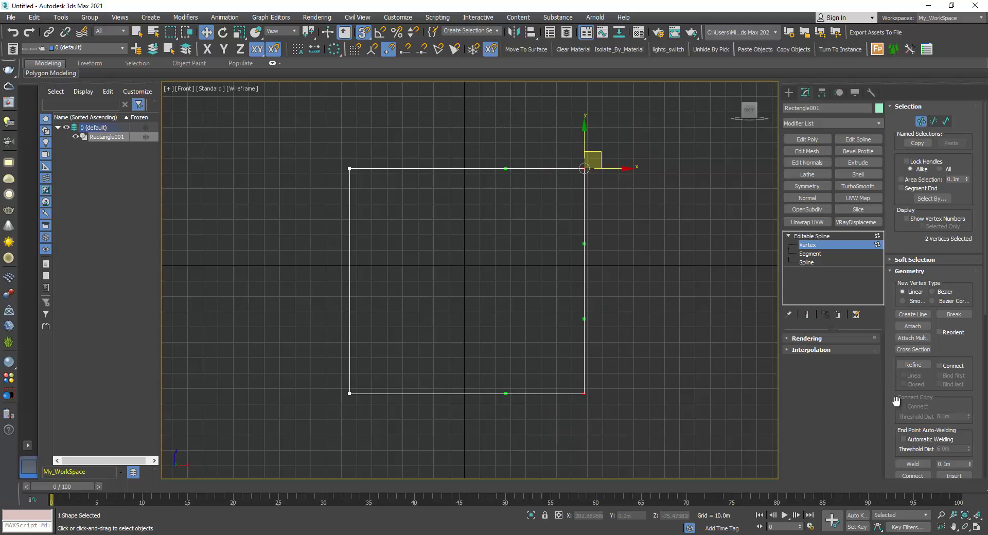
{"action": "left_click_drag", "start_coordinate": [902, 402], "coordinate": [904, 223]}
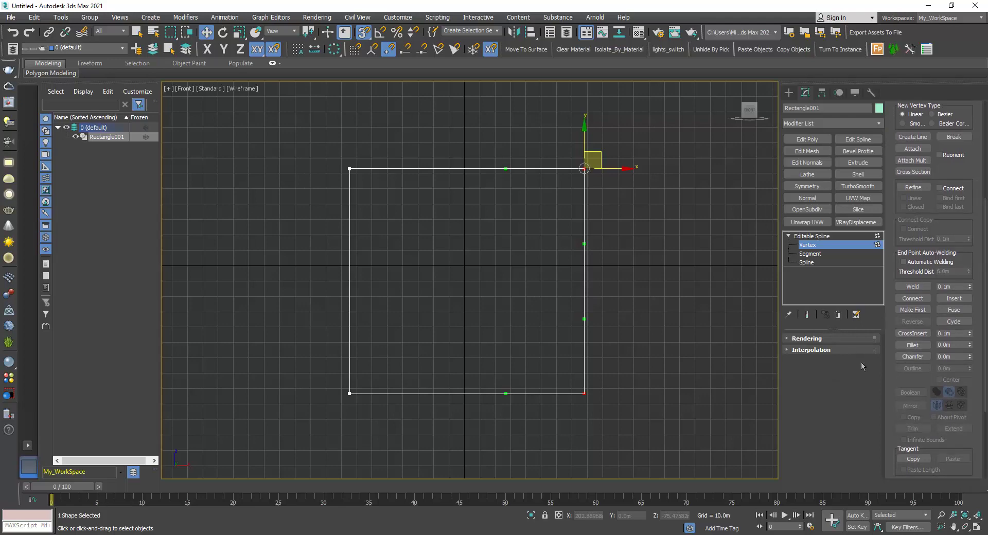
{"action": "left_click", "coordinate": [913, 356]}
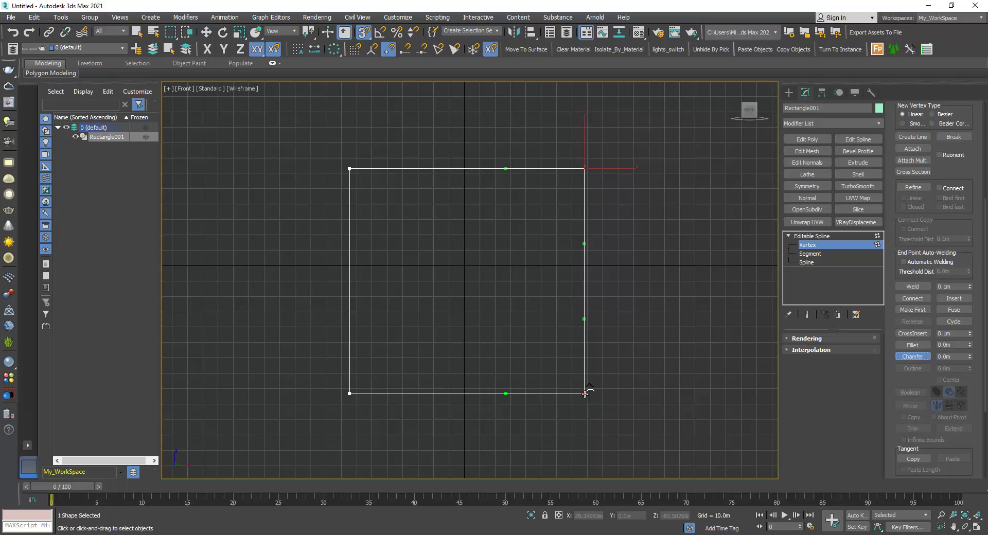
{"action": "left_click_drag", "start_coordinate": [584, 394], "coordinate": [612, 350]}
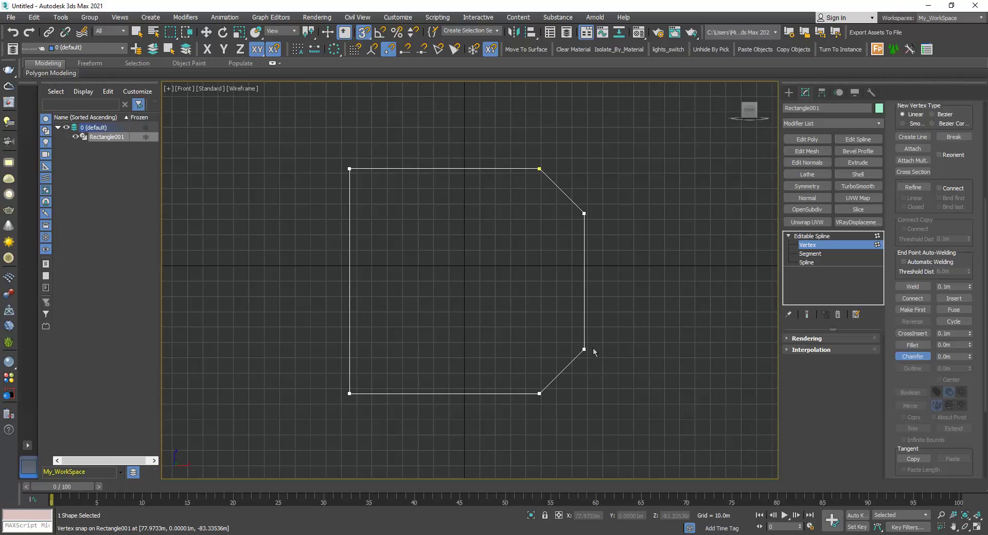
{"action": "key", "text": "ctrl+z"}
{"action": "left_click_drag", "start_coordinate": [585, 390], "coordinate": [605, 354]}
{"action": "key", "text": "ctrl+z"}
Try a 20 m chamfer on the two right-hand vertices, and undo it
{"action": "double_click", "coordinate": [958, 356]}
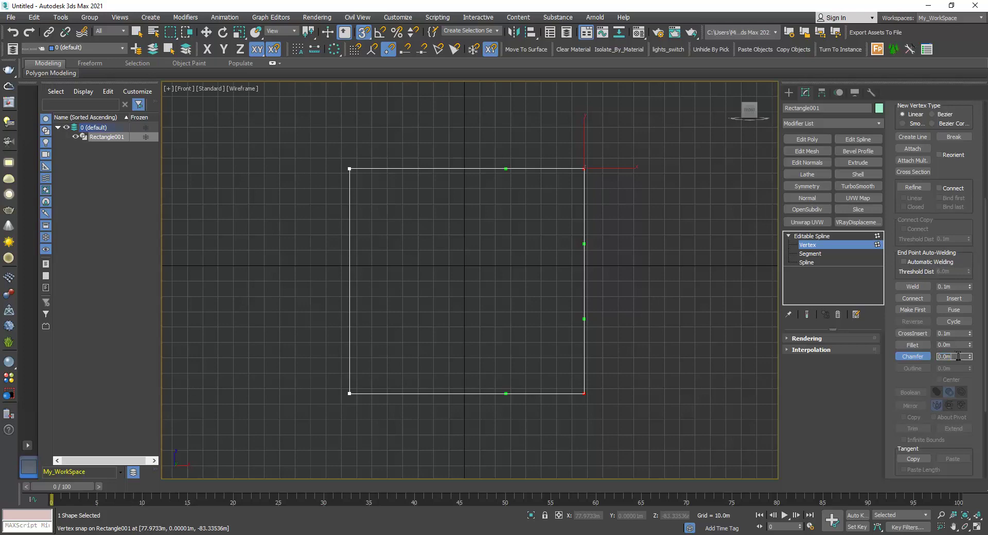
{"action": "double_click", "coordinate": [959, 356]}
{"action": "type", "text": "20"}
{"action": "key", "text": "Return"}
{"action": "middle_click_drag", "start_coordinate": [555, 259], "coordinate": [553, 246]}
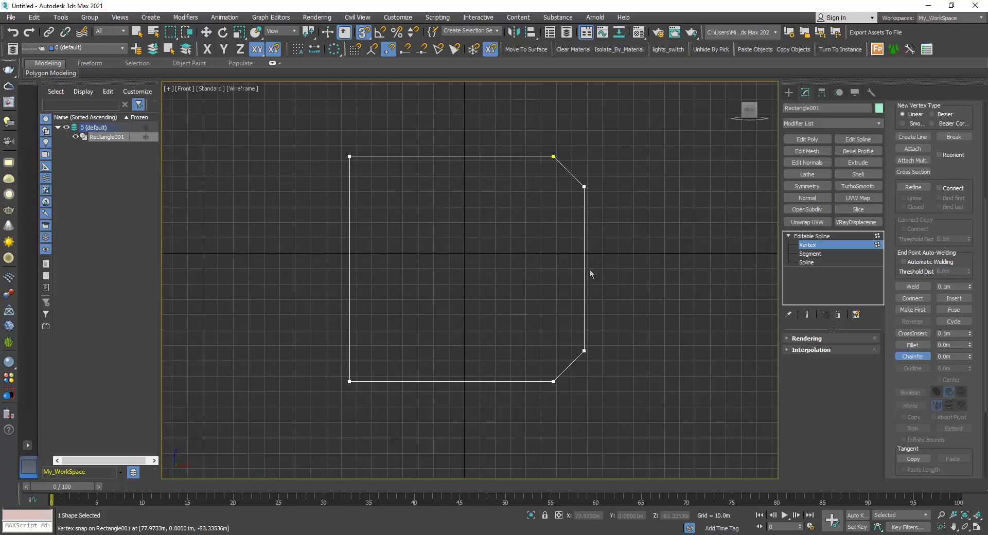
{"action": "key", "text": "ctrl+z"}
Reselect the two right-hand vertices, try a 40 m chamfer on them, and undo it
{"action": "left_click_drag", "start_coordinate": [640, 398], "coordinate": [572, 152]}
{"action": "middle_click_drag", "start_coordinate": [632, 351], "coordinate": [618, 350]}
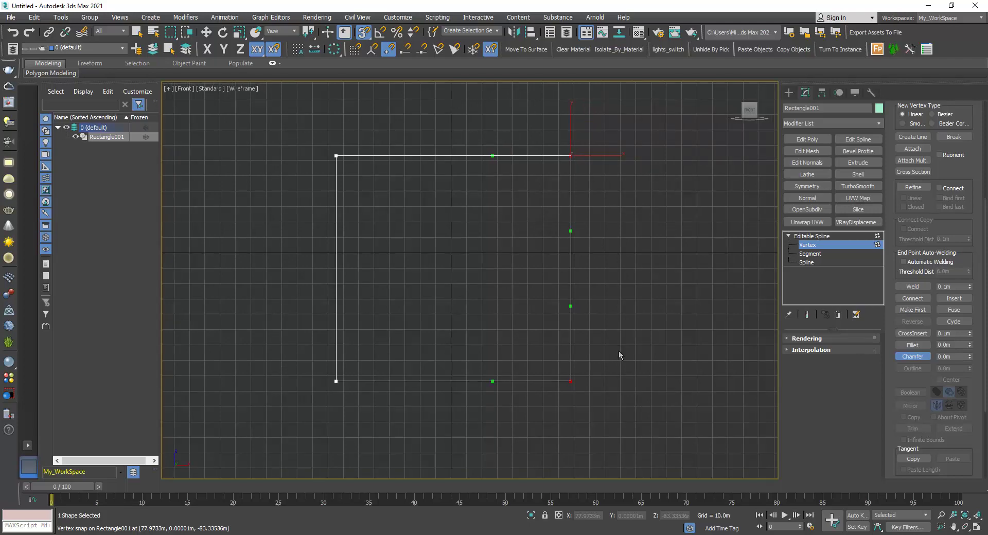
{"action": "left_click", "coordinate": [937, 356]}
{"action": "type", "text": "40"}
{"action": "key", "text": "Return"}
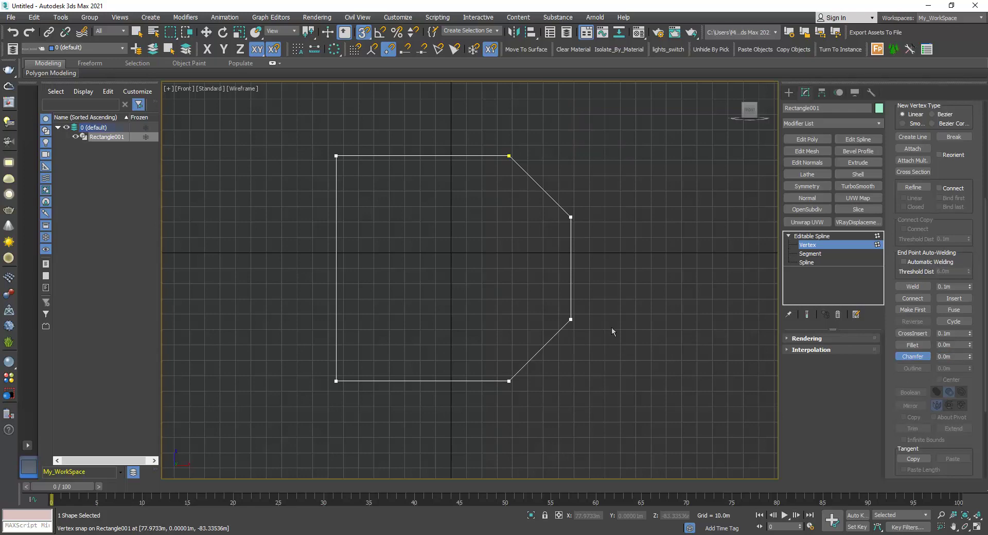
{"action": "key", "text": "ctrl+z"}
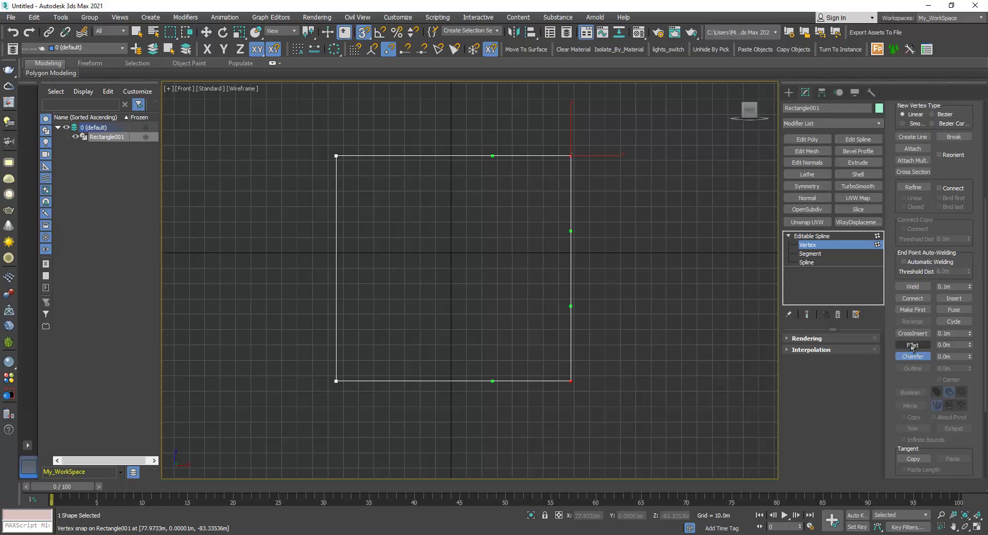
Try interactively rounding the rectangle's two right-hand vertices with Fillet twice, undoing each attempt
{"action": "left_click", "coordinate": [912, 346]}
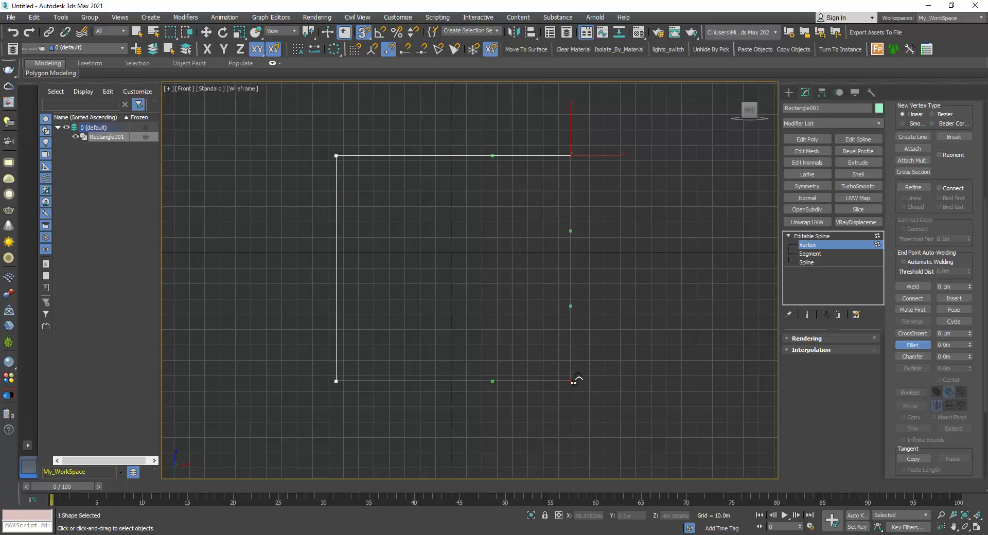
{"action": "left_click_drag", "start_coordinate": [574, 383], "coordinate": [600, 338]}
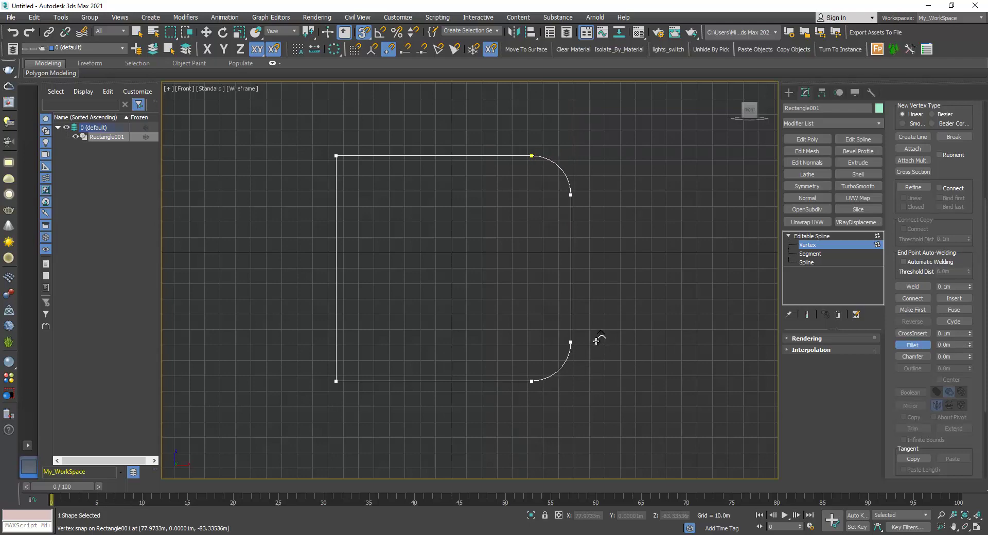
{"action": "right_click", "coordinate": [600, 337]}
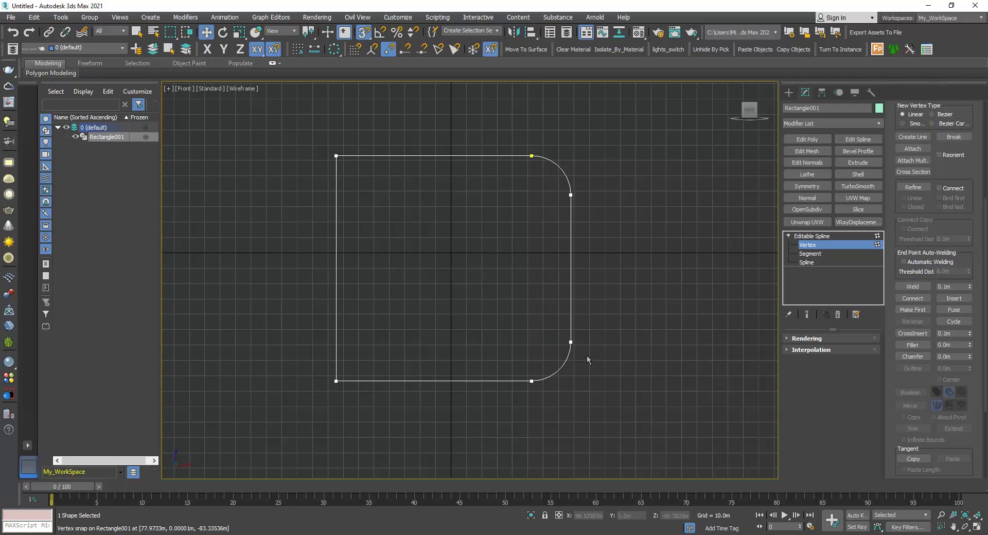
{"action": "key", "text": "ctrl+z"}
{"action": "left_click", "coordinate": [570, 380]}
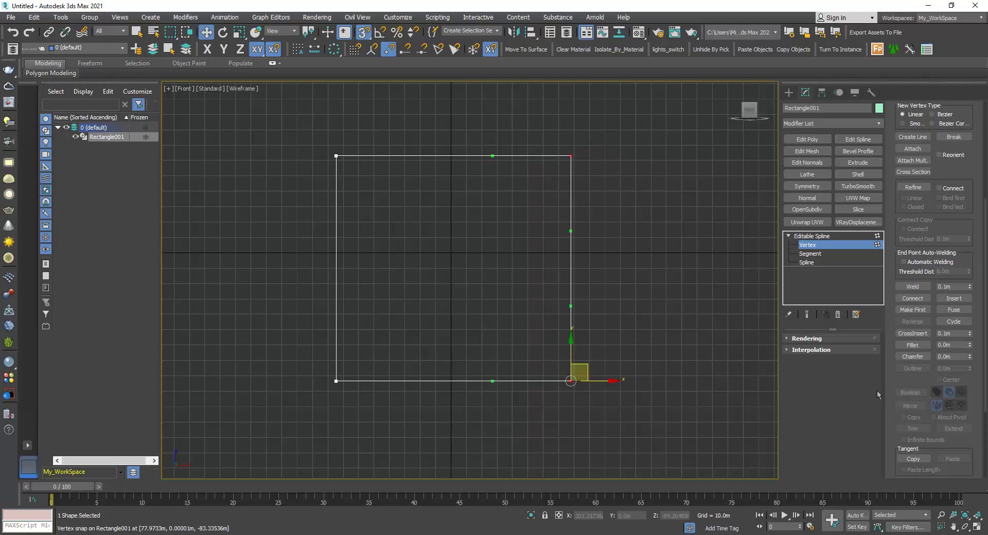
{"action": "left_click", "coordinate": [912, 345]}
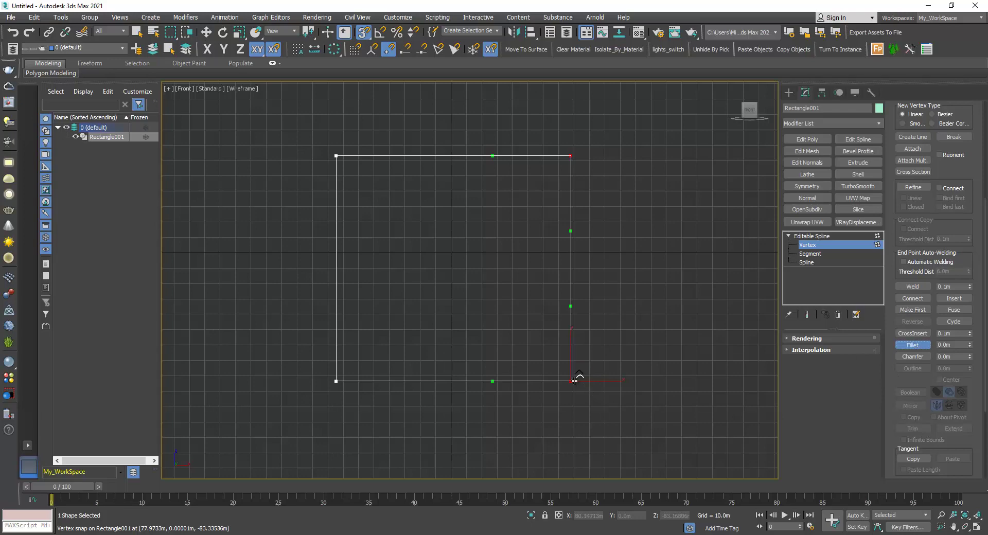
{"action": "left_click_drag", "start_coordinate": [574, 380], "coordinate": [609, 347]}
{"action": "key", "text": "ctrl+z"}
Try a 20 m fillet on the two right-hand vertices, and undo it
{"action": "double_click", "coordinate": [955, 345]}
{"action": "type", "text": "20"}
{"action": "key", "text": "Return"}
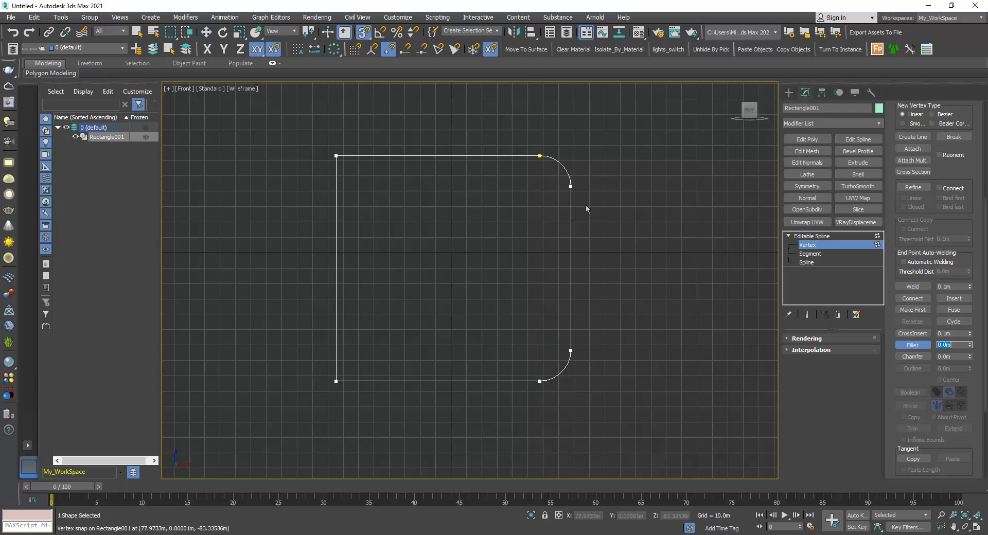
{"action": "middle_click_drag", "start_coordinate": [507, 265], "coordinate": [509, 254]}
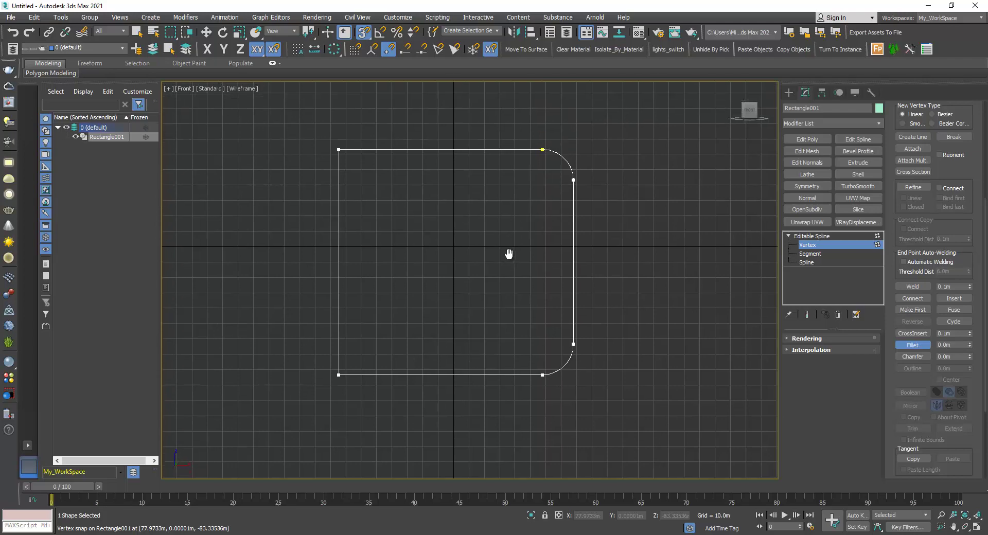
{"action": "key", "text": "ctrl+z"}
{"action": "middle_click_drag", "start_coordinate": [522, 233], "coordinate": [515, 249]}
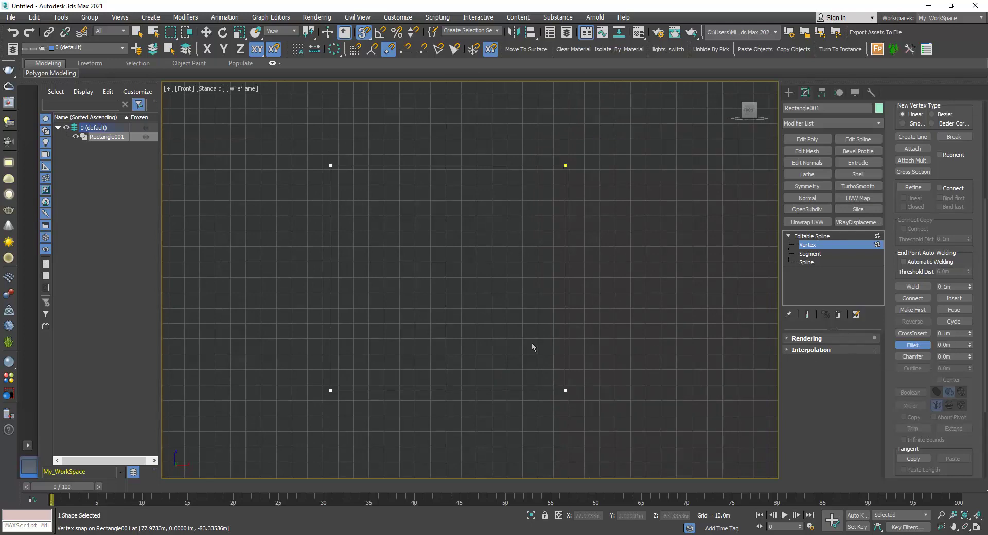
Try interactively filleting the rectangle's lower-right vertex, undo it, and clear the vertex selection
{"action": "left_click_drag", "start_coordinate": [631, 415], "coordinate": [523, 128]}
{"action": "left_click", "coordinate": [532, 206]}
{"action": "left_click_drag", "start_coordinate": [565, 390], "coordinate": [596, 343]}
{"action": "key", "text": "ctrl+z"}
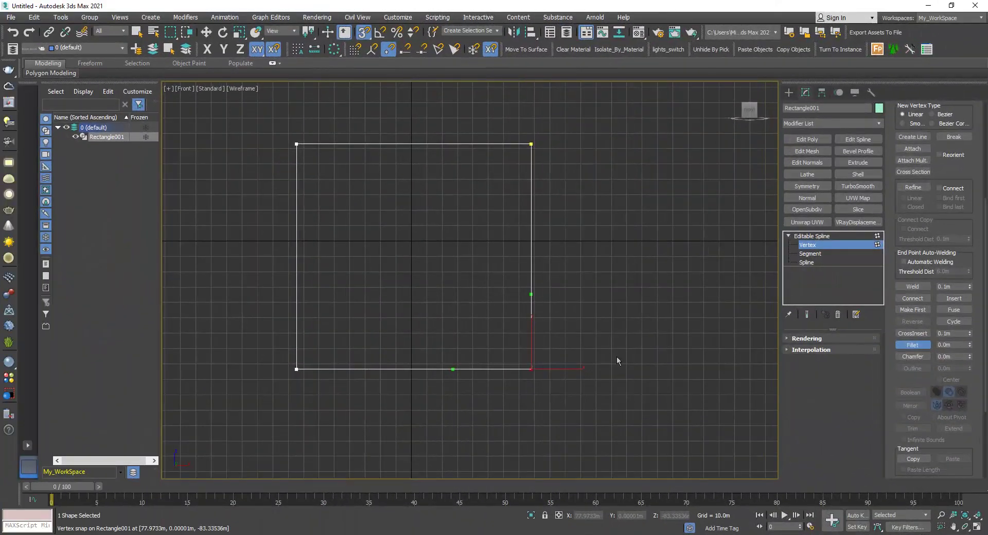
{"action": "key", "text": "w"}
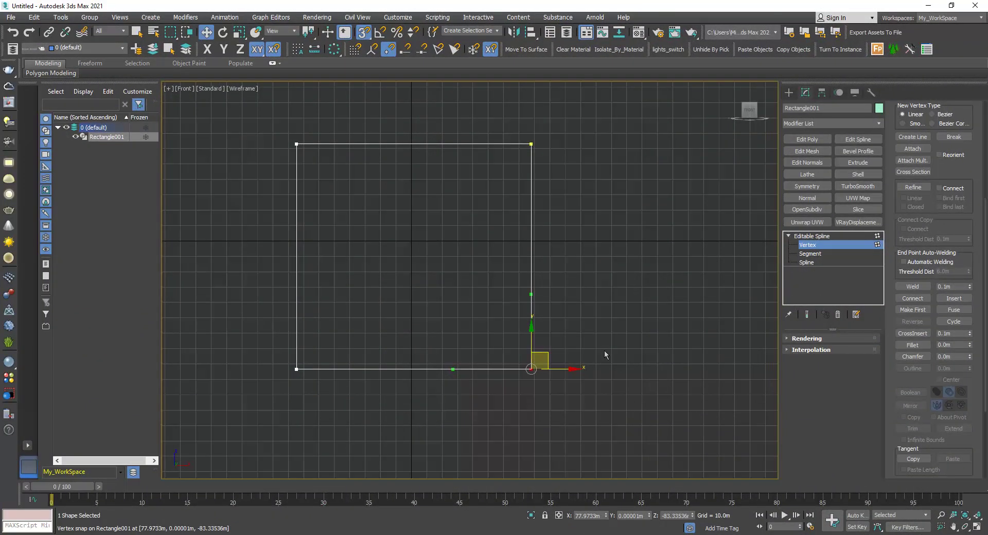
{"action": "left_click", "coordinate": [603, 369]}
Leave vertex editing and return to the whole Editable Spline object level
{"action": "scroll", "coordinate": [889, 387], "scroll_direction": "down", "scroll_amount": 3}
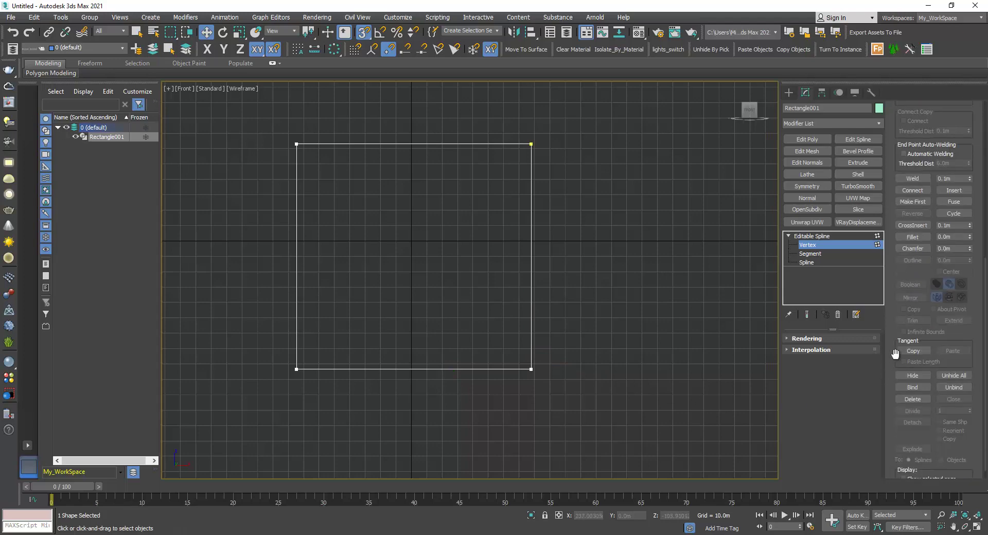
{"action": "scroll", "coordinate": [894, 298], "scroll_direction": "down", "scroll_amount": 1}
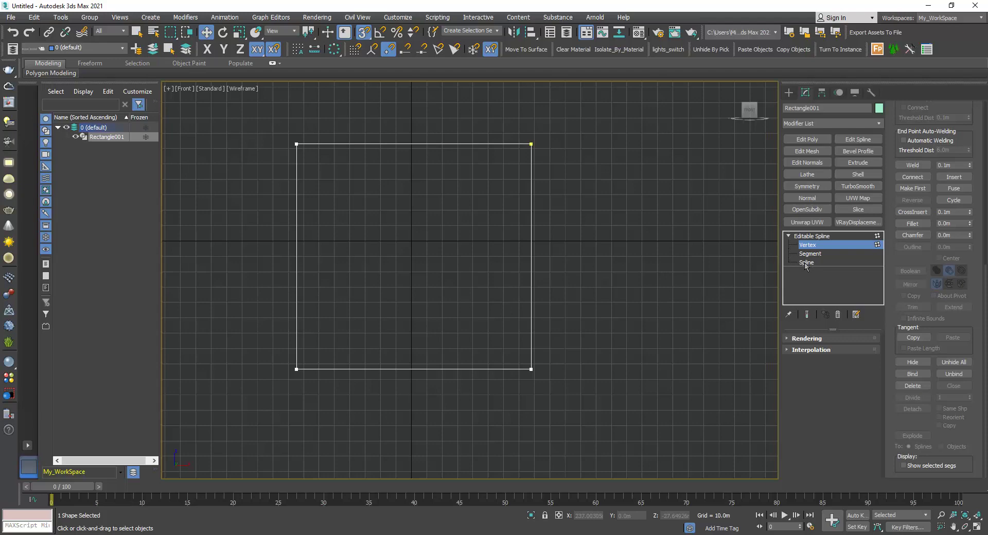
{"action": "left_click", "coordinate": [806, 263]}
{"action": "left_click", "coordinate": [812, 236]}
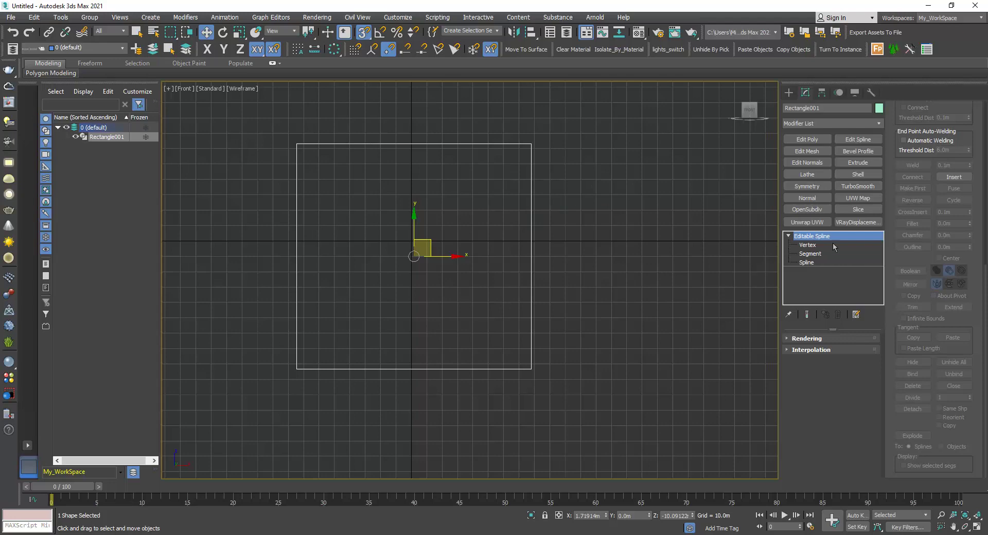
Draw a circle spline overlapping the rectangle's right edge, move it up to about mid-height, and deselect it
{"action": "left_click", "coordinate": [789, 92]}
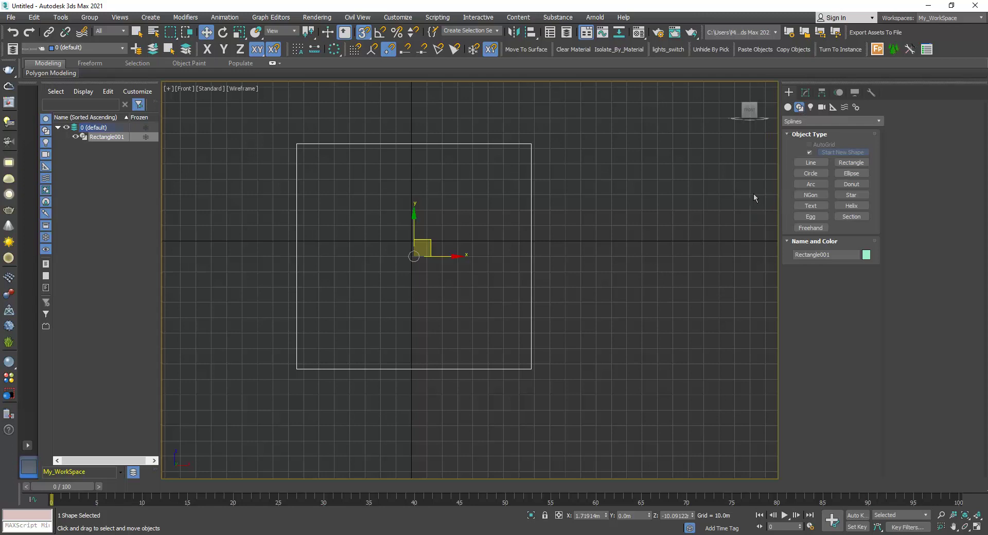
{"action": "left_click", "coordinate": [810, 175]}
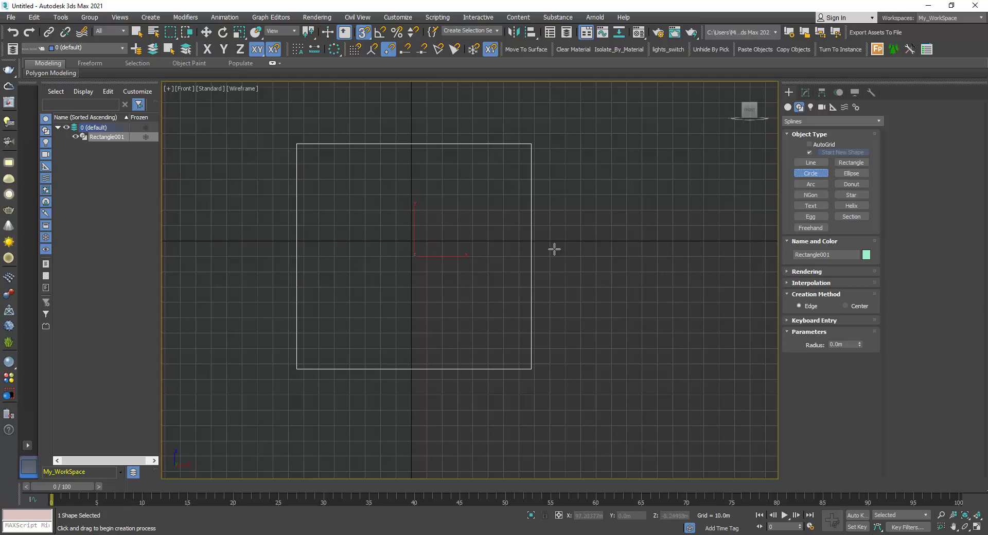
{"action": "left_click_drag", "start_coordinate": [545, 251], "coordinate": [489, 329]}
{"action": "key", "text": "w"}
{"action": "left_click", "coordinate": [531, 279]}
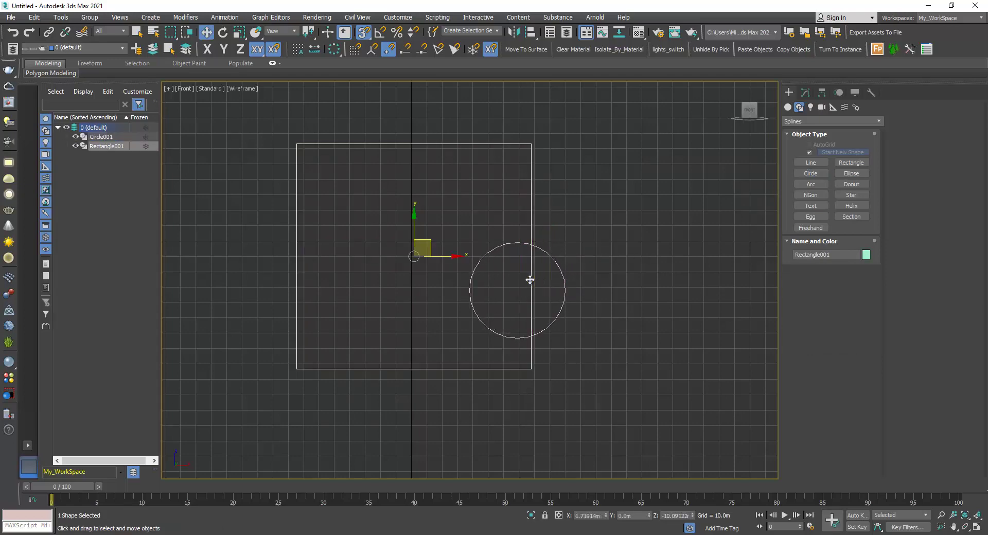
{"action": "left_click_drag", "start_coordinate": [530, 279], "coordinate": [538, 251]}
{"action": "left_click", "coordinate": [616, 291]}
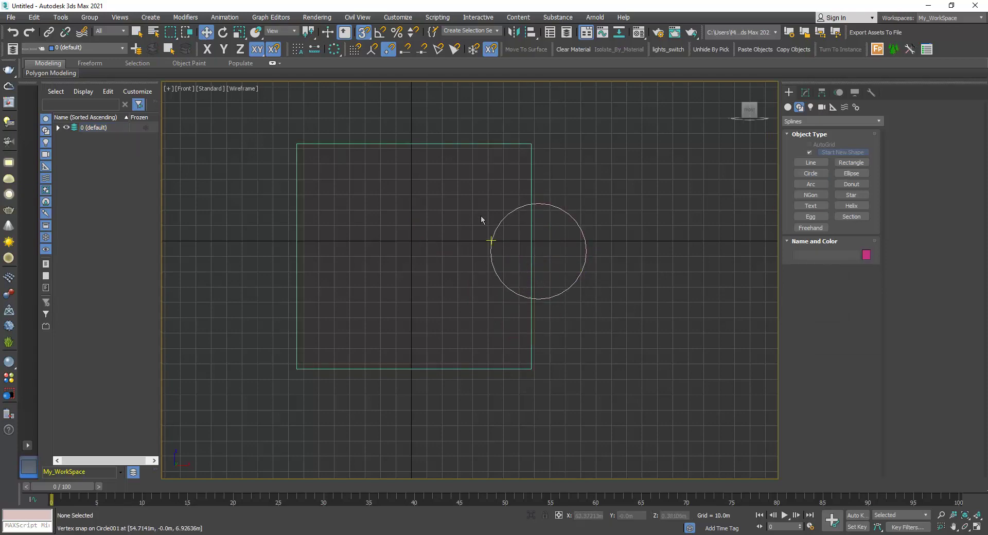
Turn off snapping and attach the circle to the rectangle's Editable Spline
{"action": "key", "text": "s"}
{"action": "key", "text": "q"}
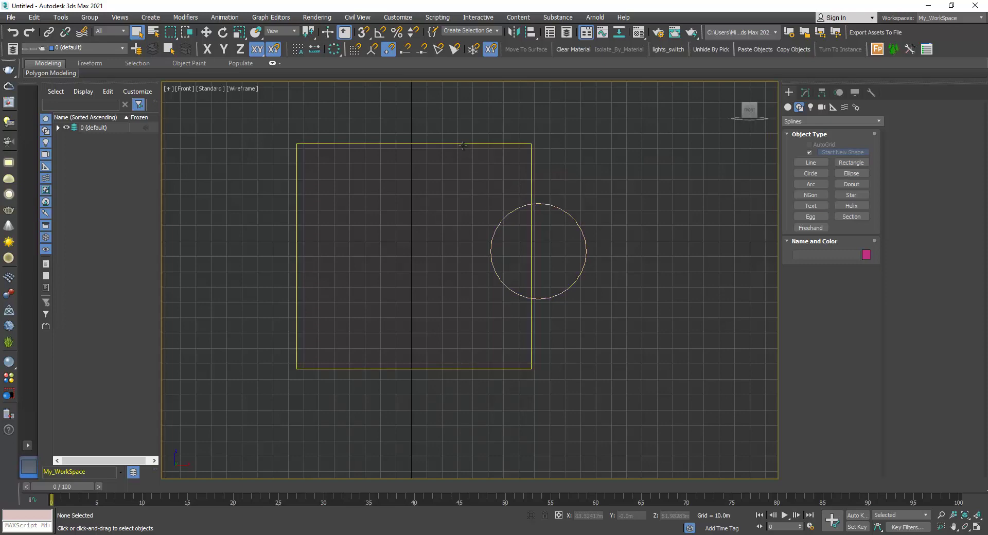
{"action": "left_click", "coordinate": [462, 145]}
{"action": "left_click", "coordinate": [805, 92]}
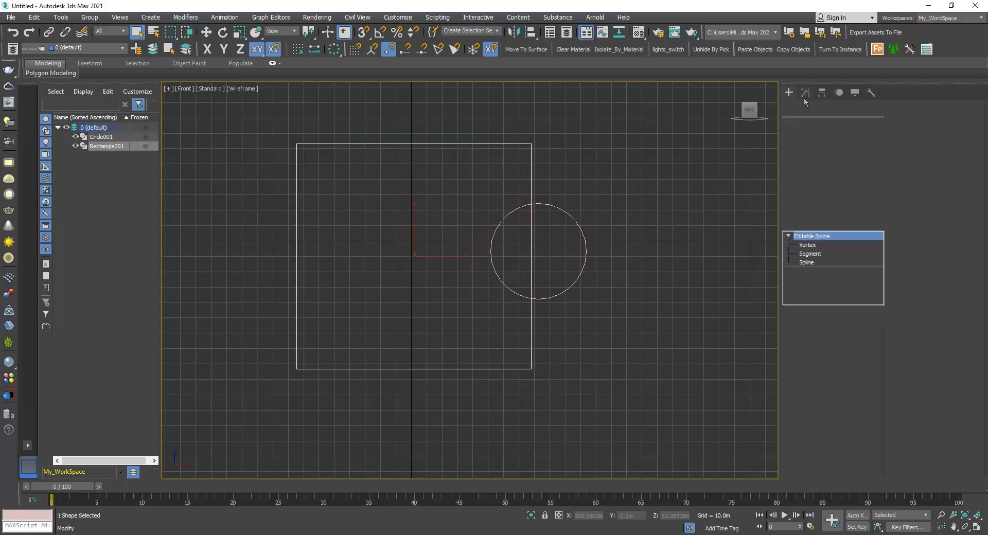
{"action": "scroll", "coordinate": [904, 288], "scroll_direction": "up", "scroll_amount": 5}
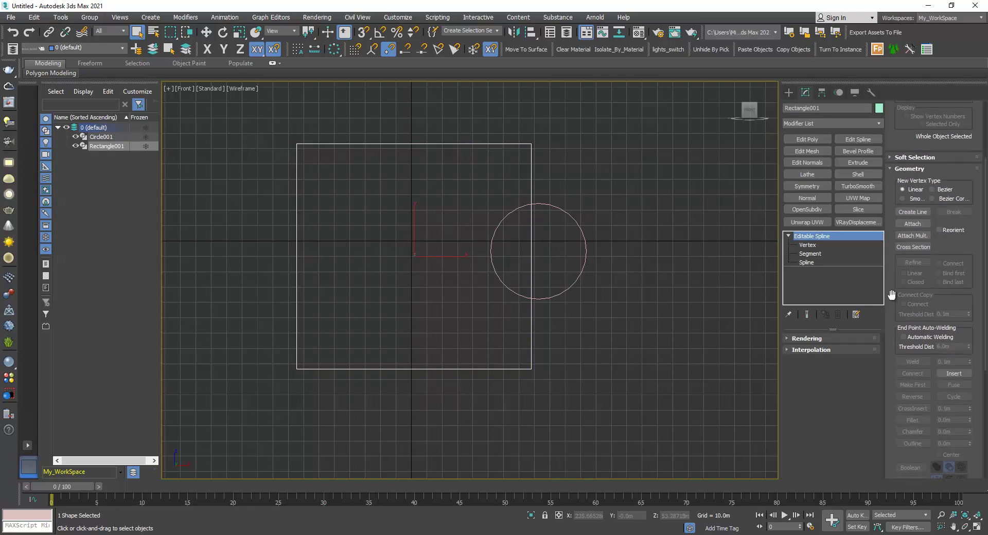
{"action": "left_click", "coordinate": [912, 224]}
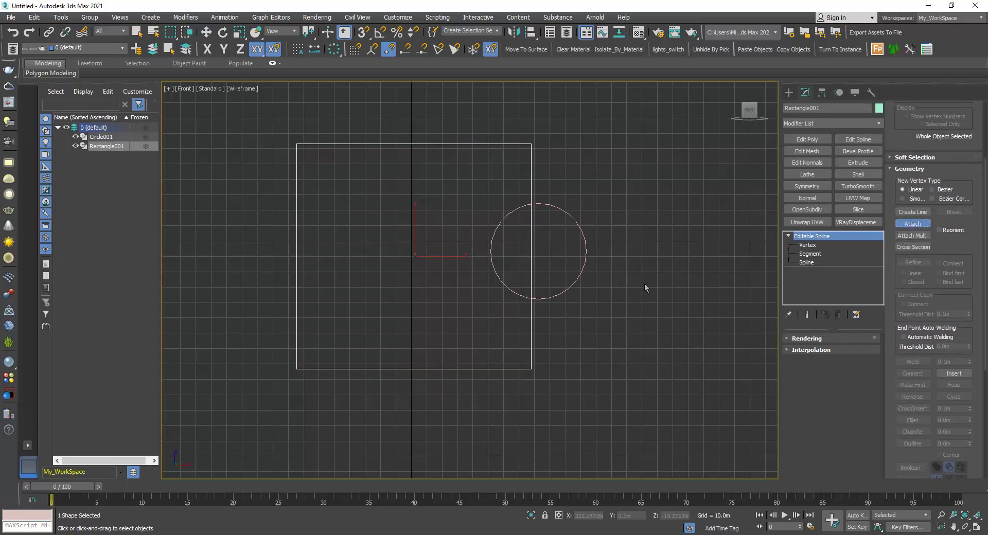
{"action": "left_click", "coordinate": [576, 287]}
{"action": "key", "text": "w"}
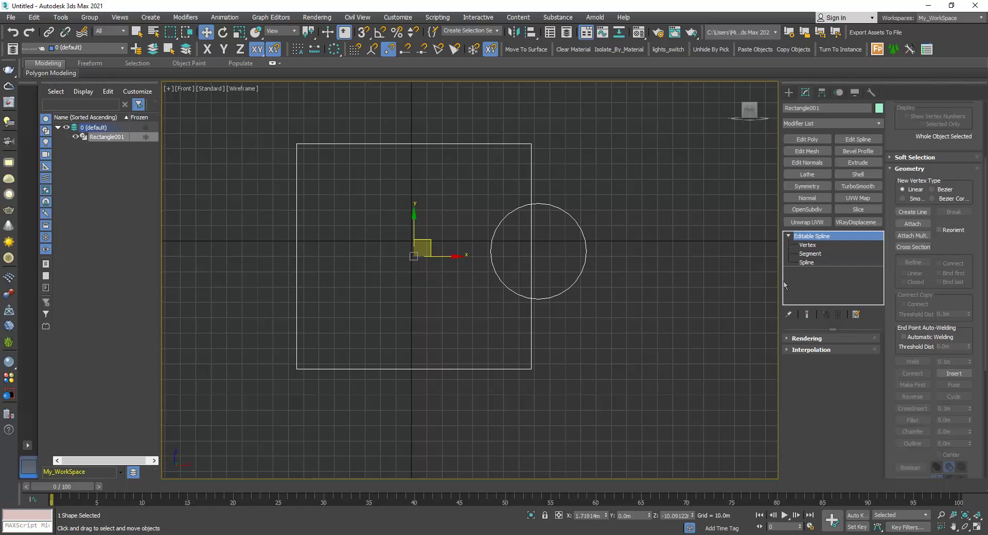
At Spline level, trim away the rectangle edge inside the circle and the circle's arc outside the rectangle, leaving a semicircular notch
{"action": "left_click", "coordinate": [806, 263]}
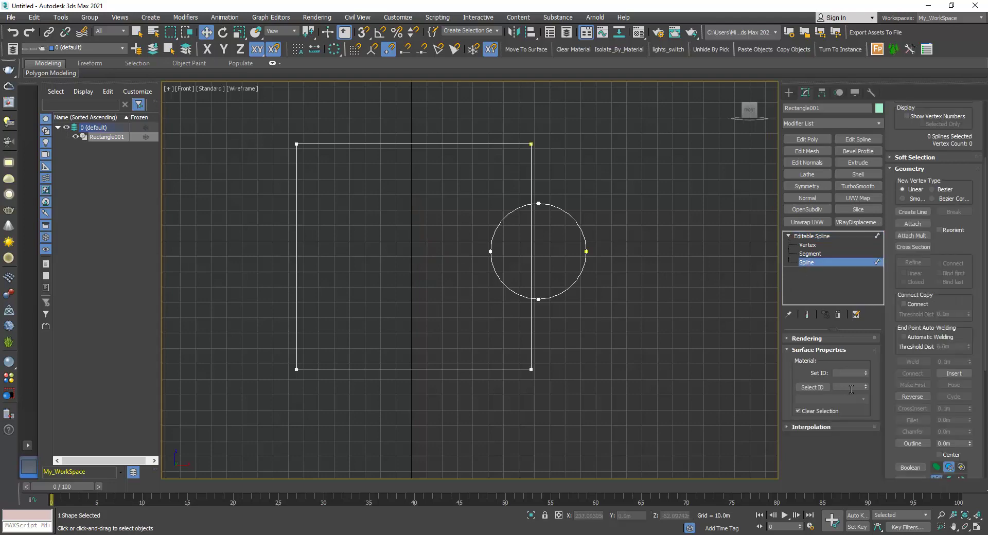
{"action": "scroll", "coordinate": [891, 361], "scroll_direction": "down", "scroll_amount": 10}
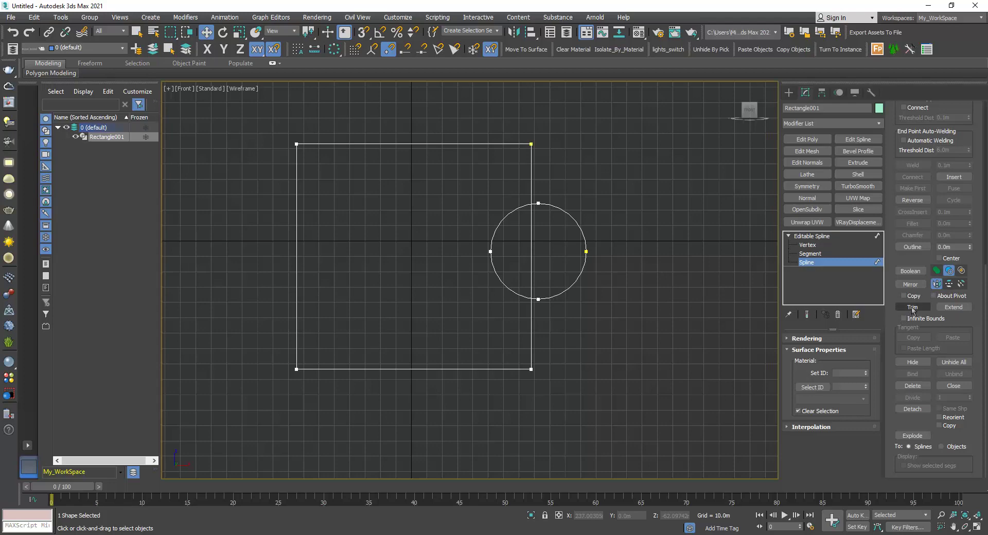
{"action": "left_click", "coordinate": [912, 308]}
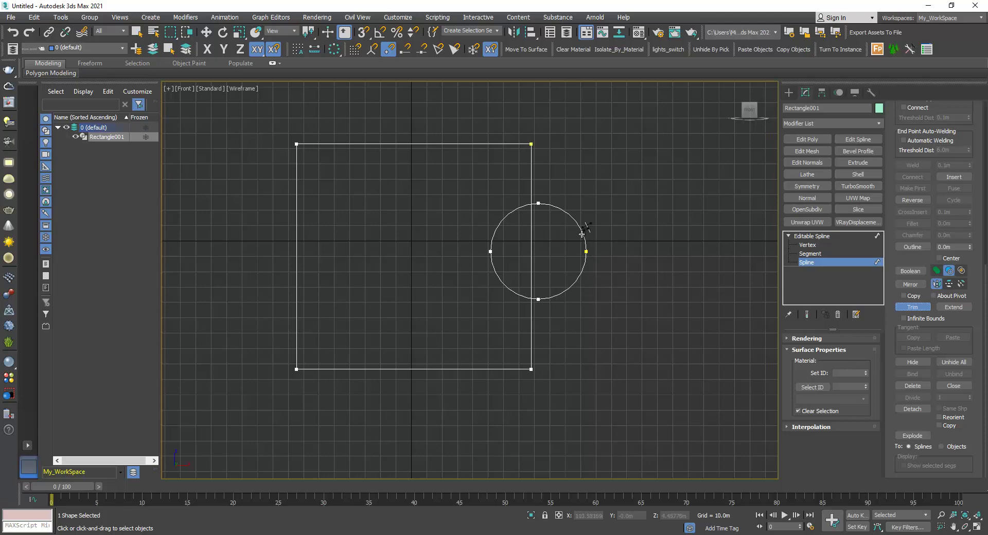
{"action": "left_click", "coordinate": [531, 261]}
{"action": "left_click", "coordinate": [575, 281]}
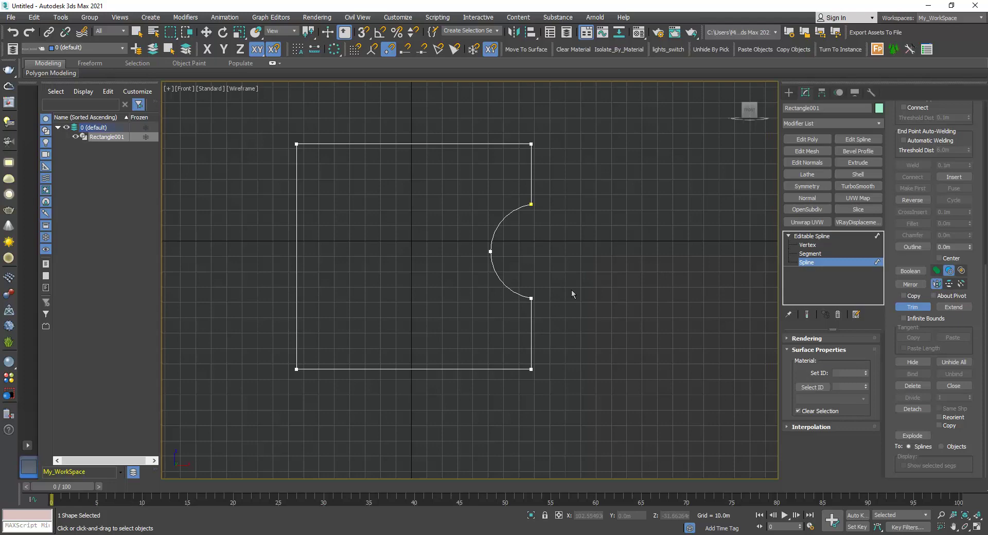
{"action": "right_click", "coordinate": [615, 315]}
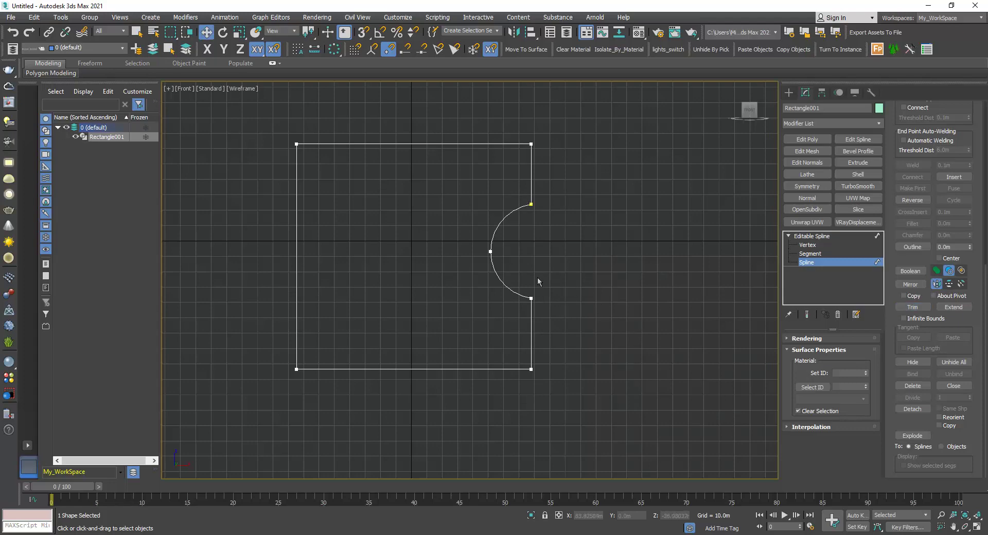
At Vertex level, check how many vertices sit at each end of the notch arc, and view the shape in perspective
{"action": "left_click", "coordinate": [807, 244]}
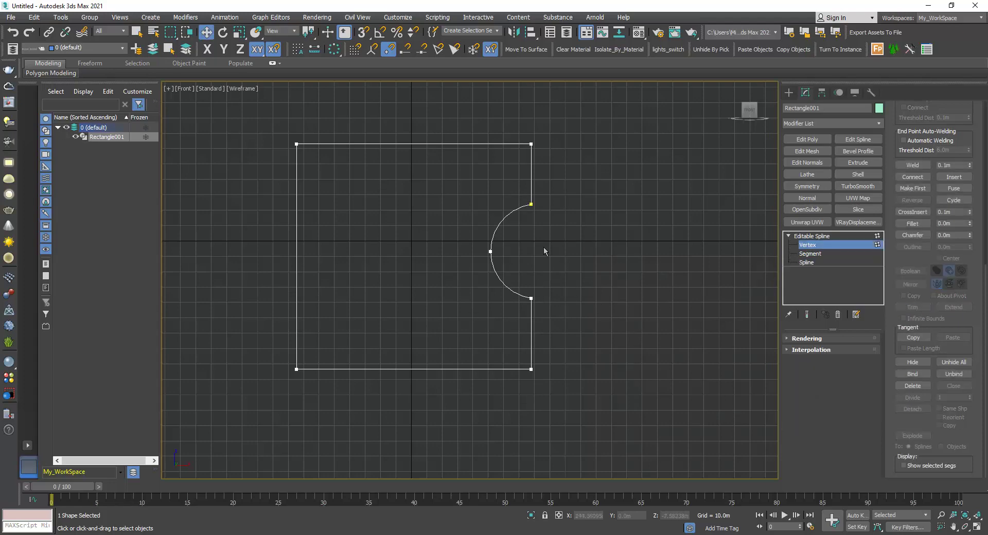
{"action": "scroll", "coordinate": [524, 212], "scroll_direction": "up", "scroll_amount": 3}
{"action": "left_click_drag", "start_coordinate": [514, 185], "coordinate": [550, 219]}
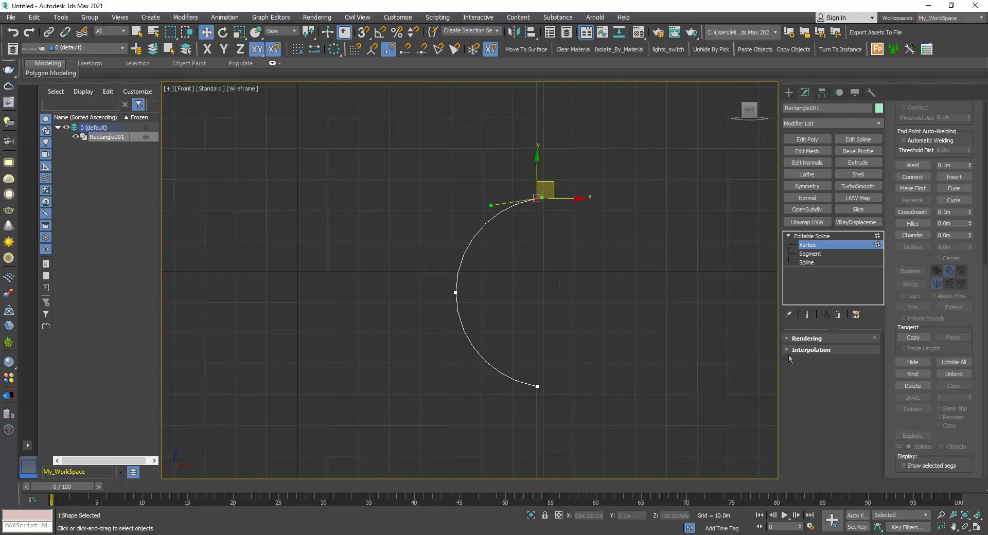
{"action": "scroll", "coordinate": [929, 334], "scroll_direction": "up", "scroll_amount": 10}
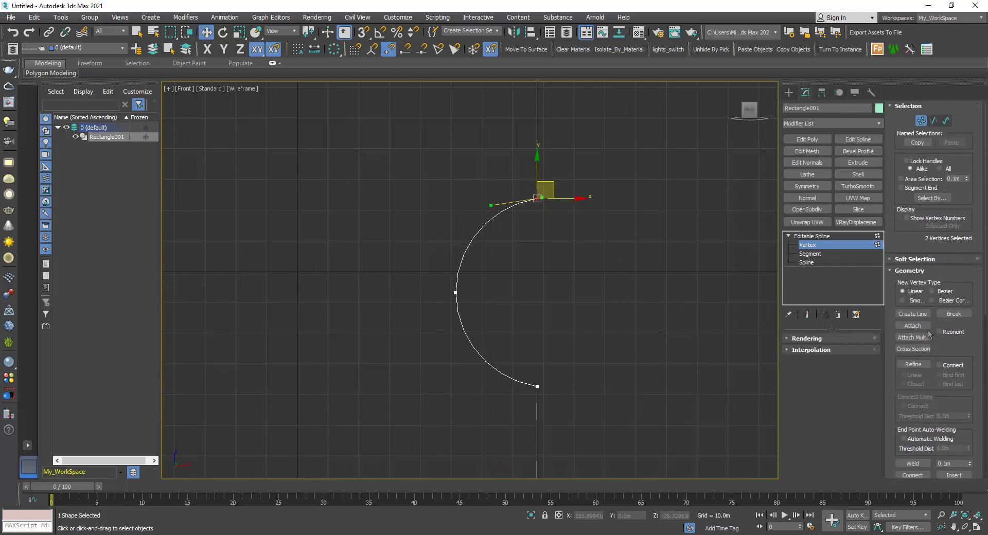
{"action": "left_click_drag", "start_coordinate": [513, 327], "coordinate": [589, 425]}
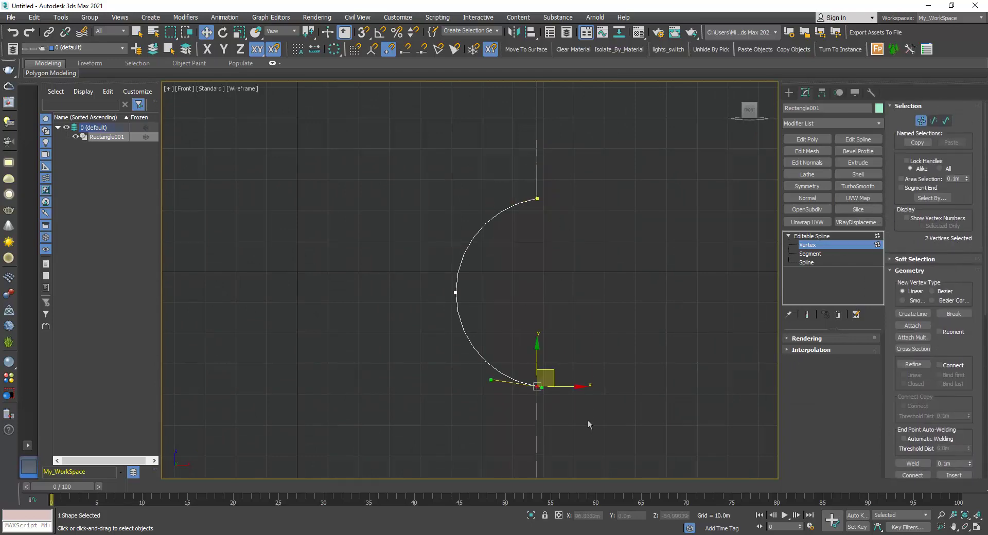
{"action": "scroll", "coordinate": [541, 331], "scroll_direction": "down", "scroll_amount": 5}
{"action": "key", "text": "p"}
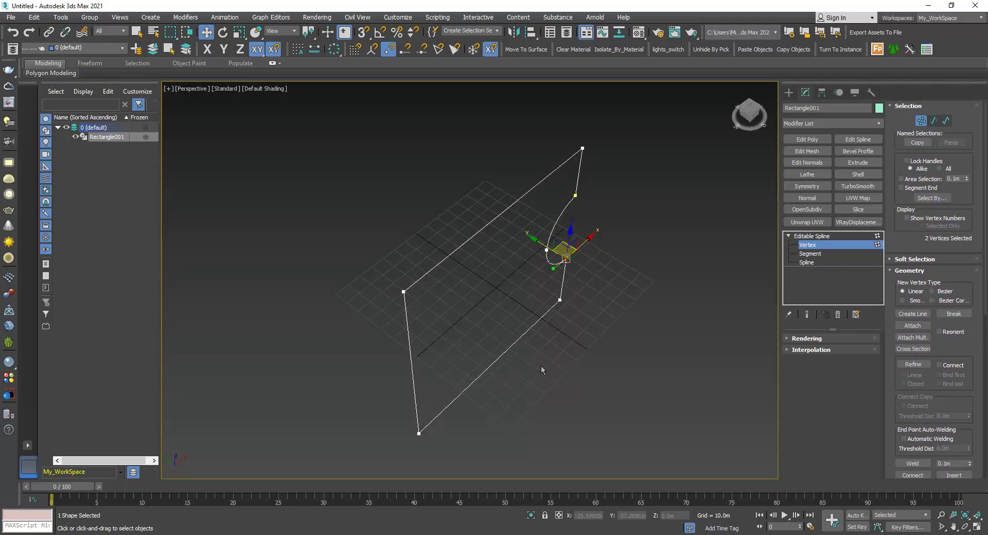
{"action": "middle_click_drag", "start_coordinate": [526, 361], "coordinate": [441, 360]}
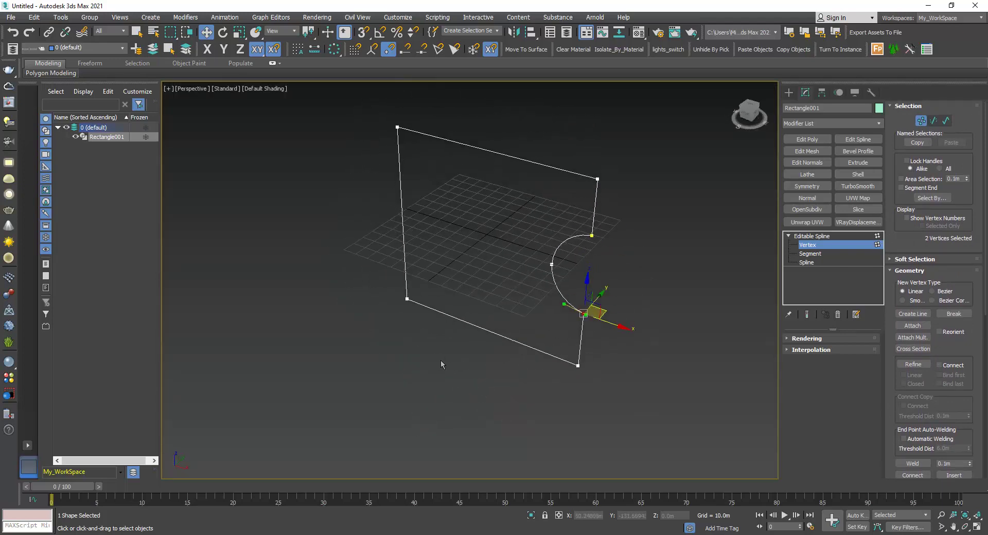
Return to the whole Editable Spline, apply an Extrude modifier with an amount of 19.5 m, and deselect the shape
{"action": "left_click", "coordinate": [817, 236]}
{"action": "left_click", "coordinate": [808, 124]}
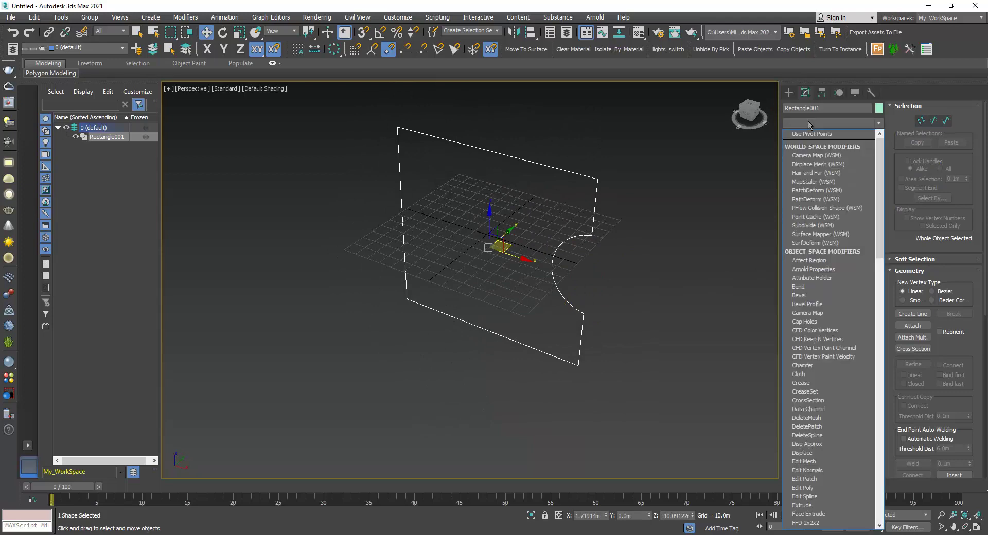
{"action": "scroll", "coordinate": [808, 124], "scroll_direction": "down", "scroll_amount": 13}
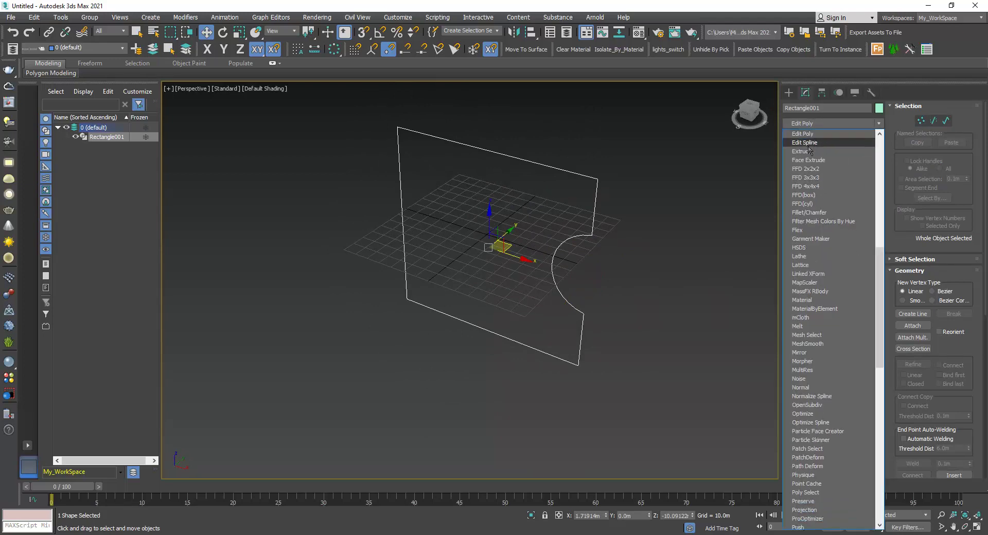
{"action": "left_click", "coordinate": [809, 151]}
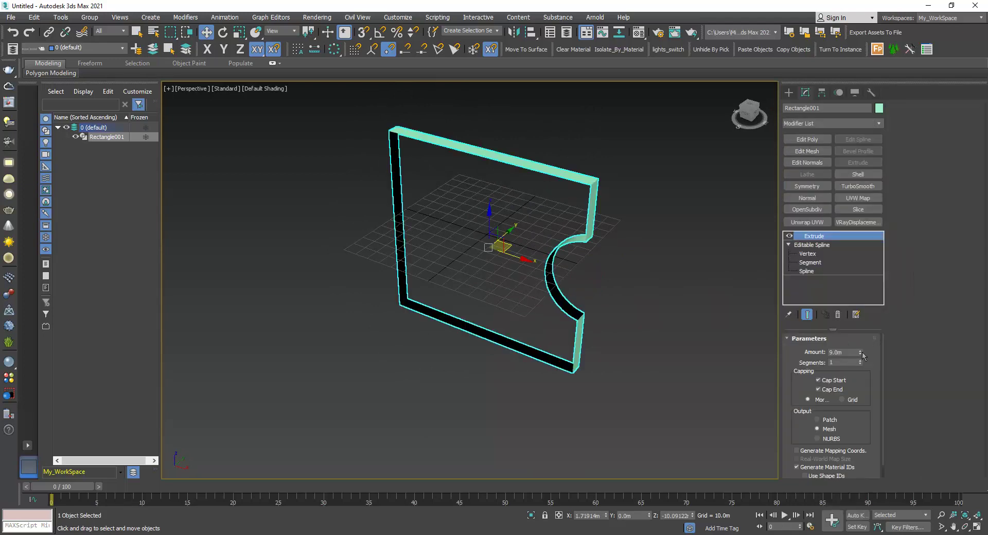
{"action": "mouse_move", "coordinate": [860, 352]}
{"action": "left_mouse_down"}
{"action": "mouse_move", "coordinate": [860, 319]}
{"action": "mouse_move", "coordinate": [859, 344]}
{"action": "left_mouse_up"}
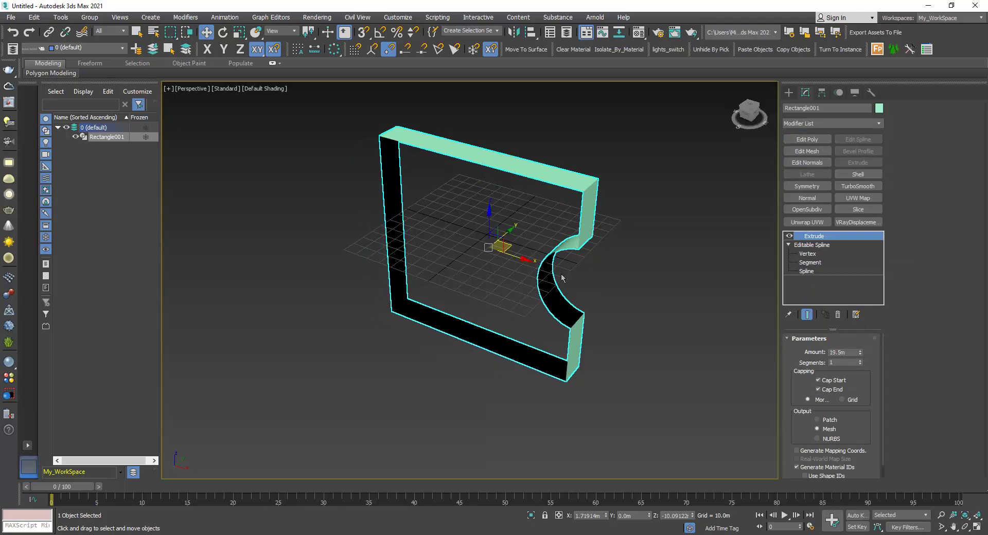
{"action": "left_click", "coordinate": [594, 384]}
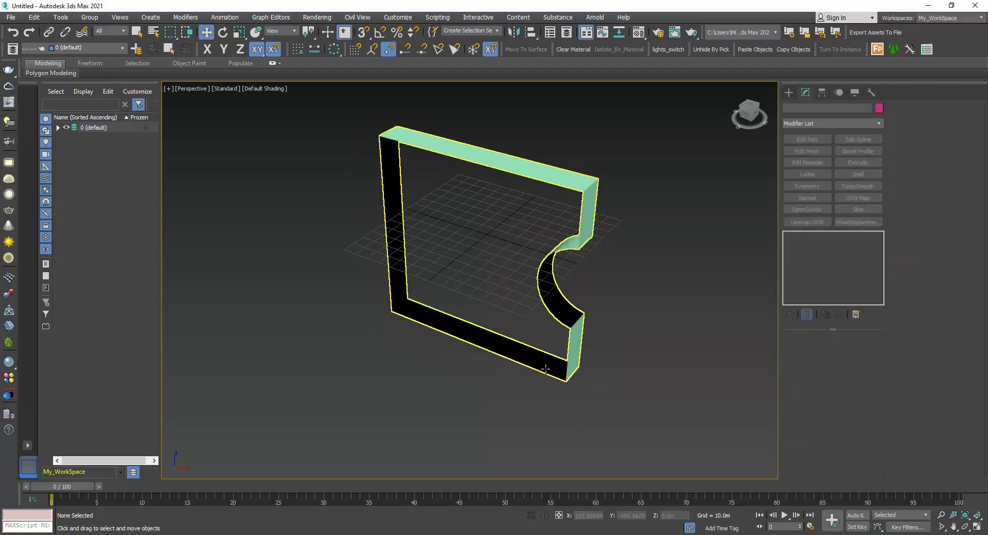
{"action": "mouse_move", "coordinate": [523, 329]}
{"action": "middle_mouse_down", "text": "alt"}
{"action": "mouse_move", "coordinate": [563, 327]}
{"action": "mouse_move", "coordinate": [525, 326]}
{"action": "middle_mouse_up", "text": "alt"}
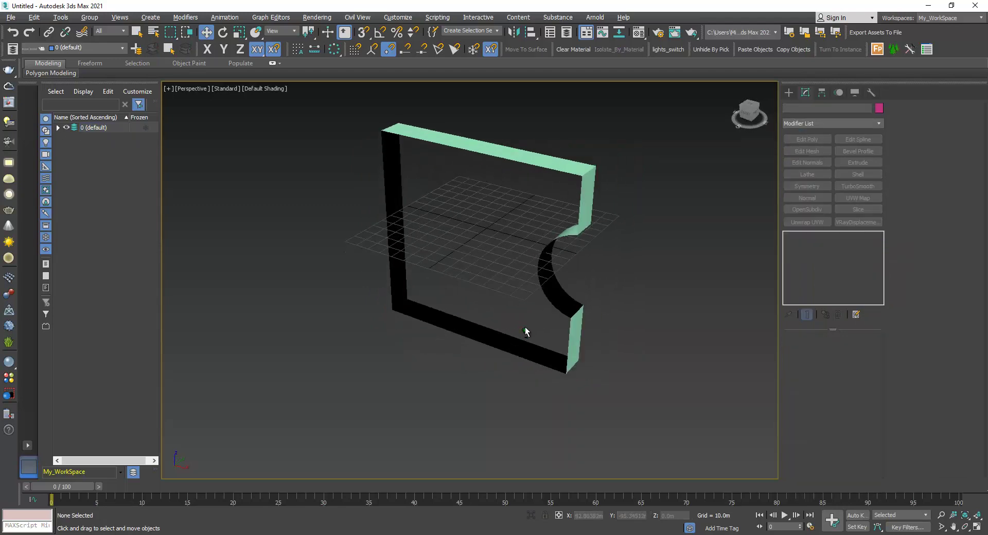
Select the extruded shape, switch off its Extrude modifier, and enter Vertex level of the Editable Spline
{"action": "left_click", "coordinate": [575, 334]}
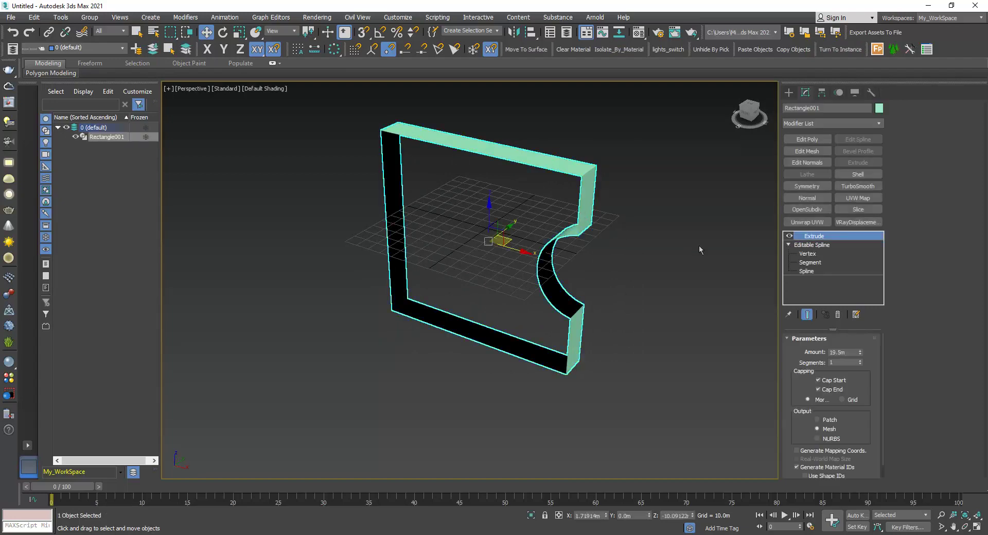
{"action": "left_click", "coordinate": [789, 236]}
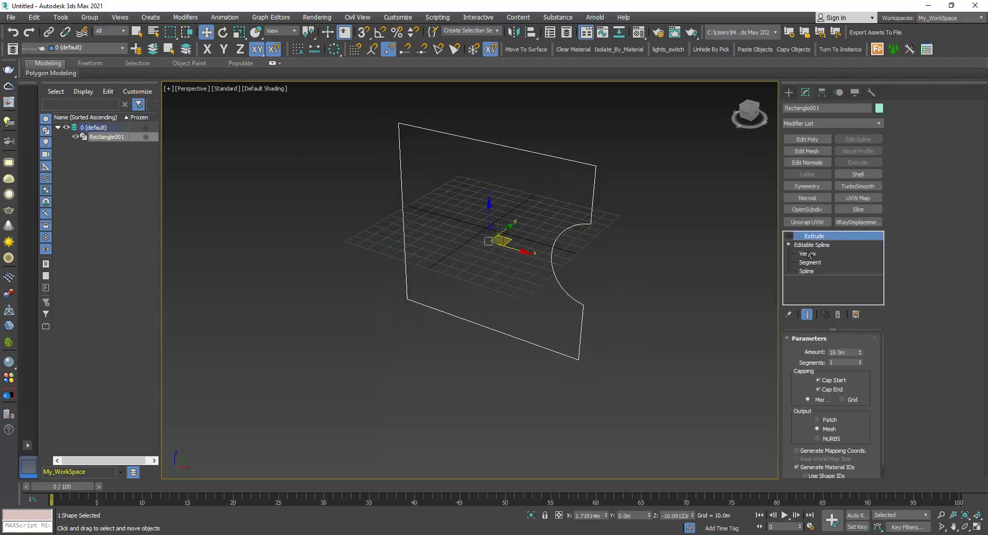
{"action": "left_click", "coordinate": [808, 254]}
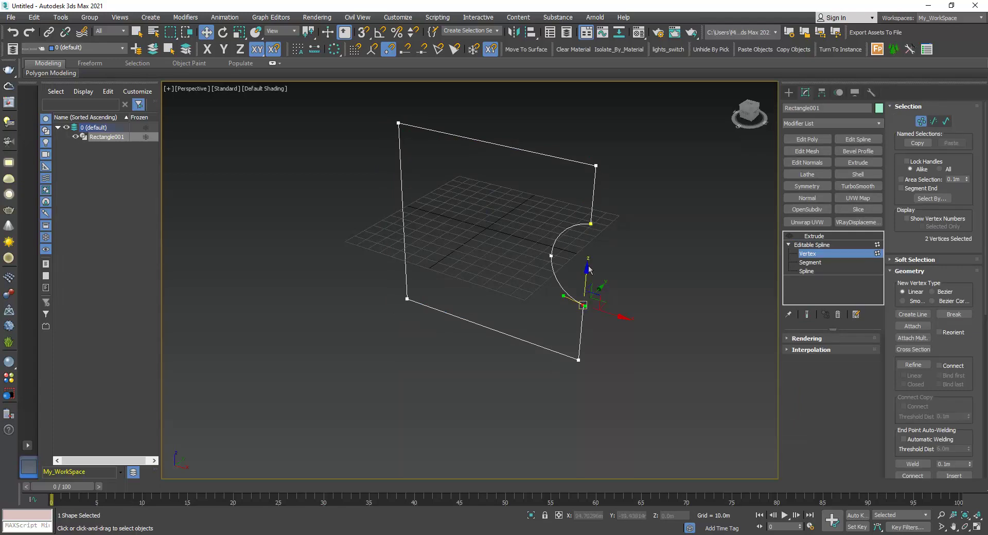
{"action": "scroll", "coordinate": [586, 224], "scroll_direction": "up", "scroll_amount": 2}
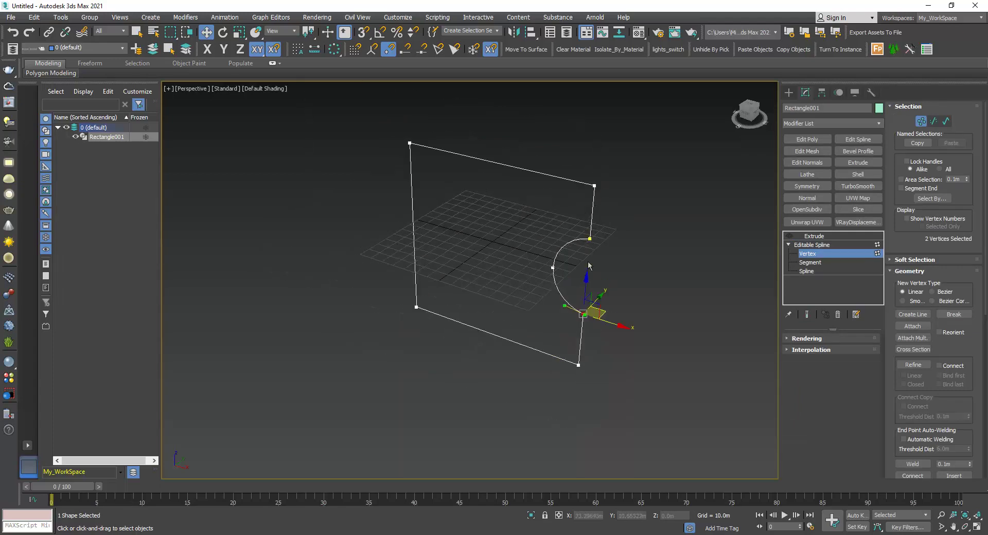
{"action": "scroll", "coordinate": [586, 262], "scroll_direction": "down", "scroll_amount": 2}
Try moving the vertex at the notch arc's upper end along X, undo it, and clear the vertex selection
{"action": "middle_click_drag", "start_coordinate": [569, 243], "coordinate": [516, 259]}
{"action": "scroll", "coordinate": [540, 287], "scroll_direction": "up", "scroll_amount": 3}
{"action": "left_click", "coordinate": [569, 256]}
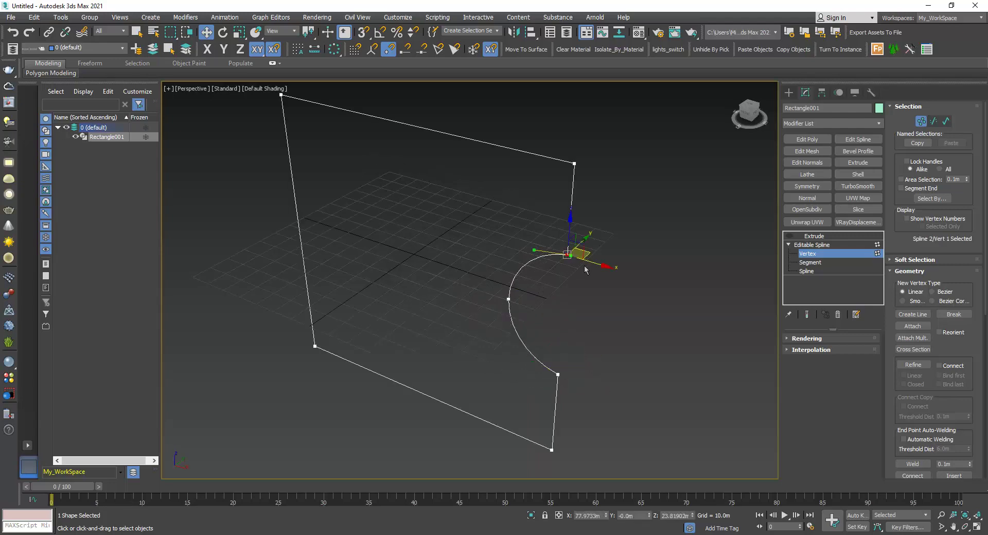
{"action": "left_click_drag", "start_coordinate": [585, 269], "coordinate": [514, 252]}
{"action": "left_click", "coordinate": [551, 288]}
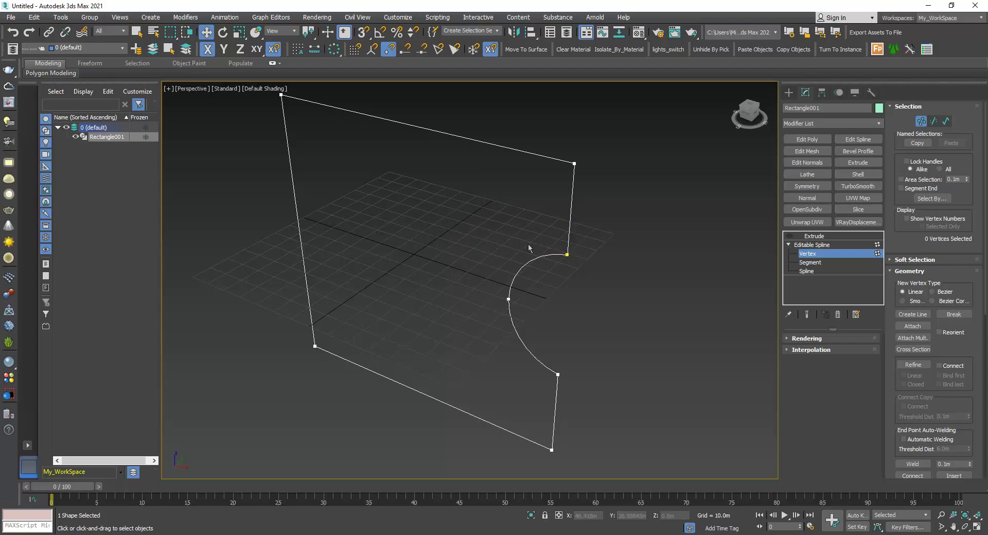
Select the vertices along the shape's notched side and weld them with a threshold of 0.001 m
{"action": "scroll", "coordinate": [526, 240], "scroll_direction": "down", "scroll_amount": 3}
{"action": "left_click_drag", "start_coordinate": [472, 166], "coordinate": [727, 413]}
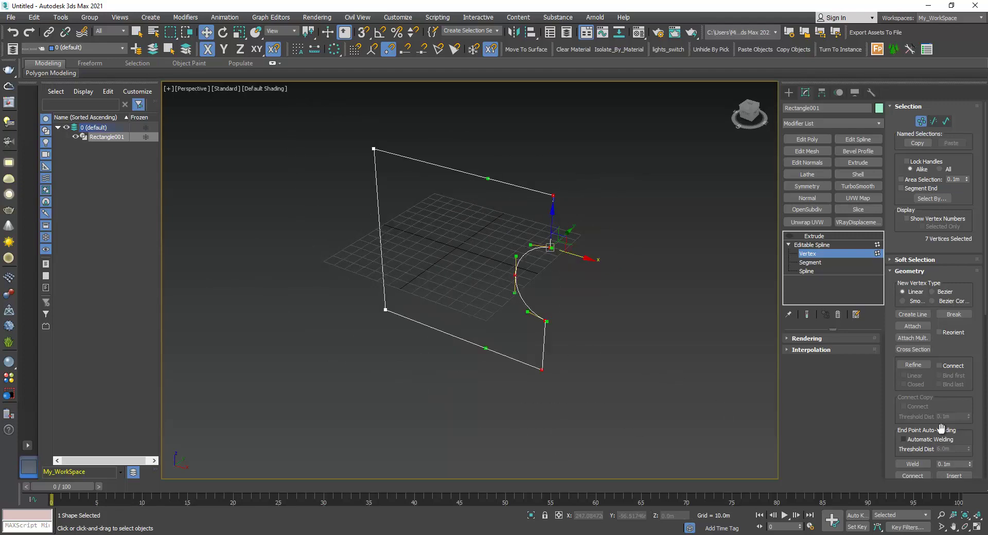
{"action": "left_click_drag", "start_coordinate": [926, 419], "coordinate": [923, 307]}
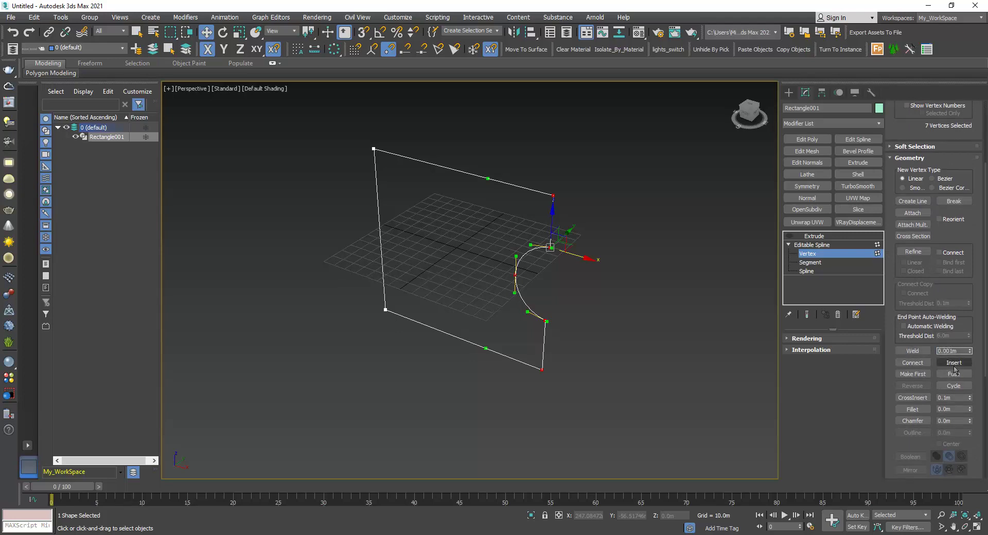
{"action": "double_click", "coordinate": [948, 351]}
{"action": "scroll", "coordinate": [553, 258], "scroll_direction": "up", "scroll_amount": 5}
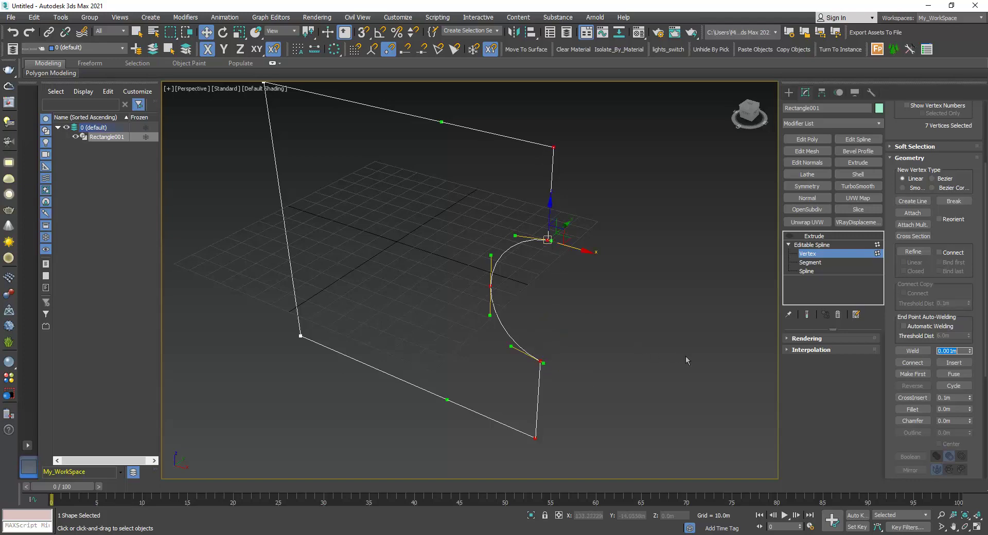
{"action": "left_click", "coordinate": [912, 351]}
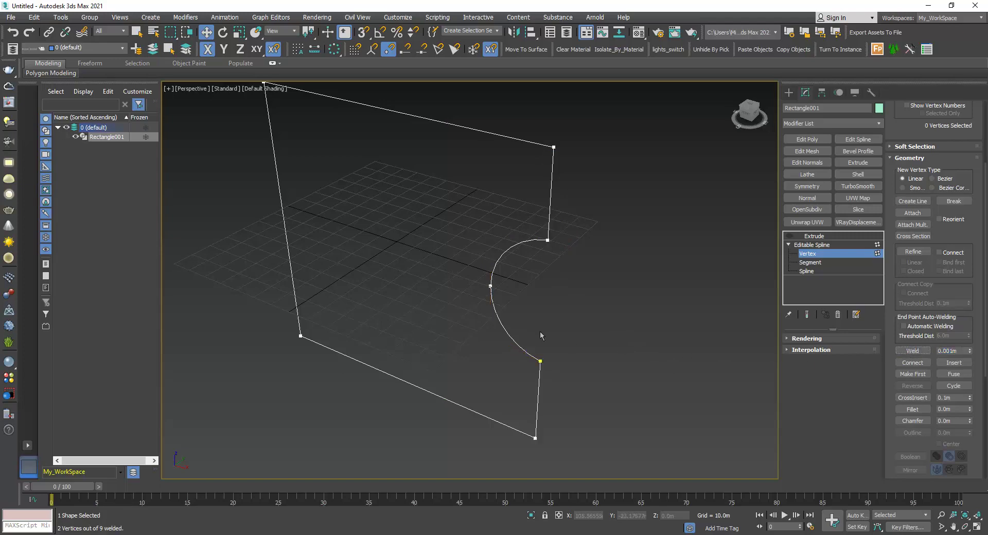
Pick the vertices at the notch arc's upper and lower ends and check that the segments stay joined there
{"action": "scroll", "coordinate": [532, 289], "scroll_direction": "down", "scroll_amount": 2}
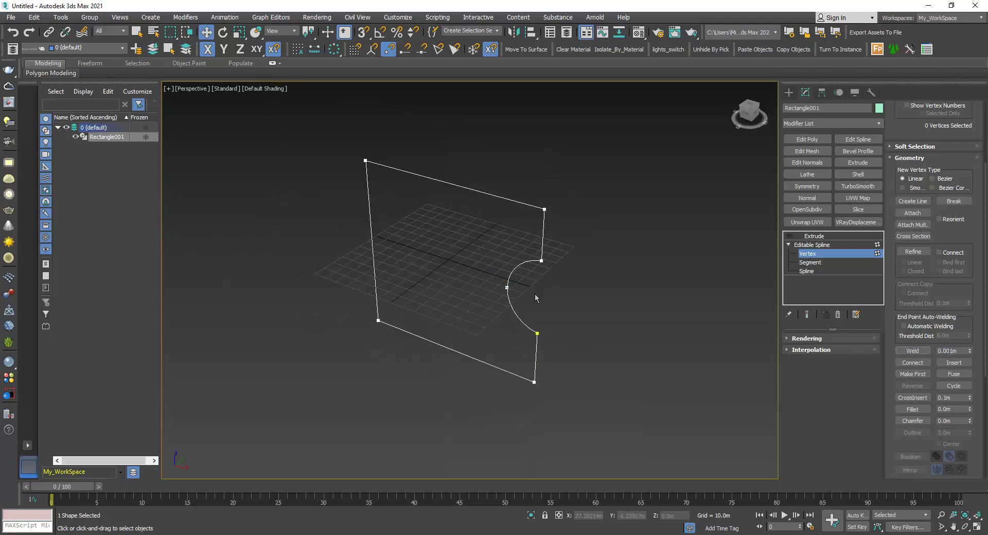
{"action": "scroll", "coordinate": [535, 293], "scroll_direction": "up", "scroll_amount": 2}
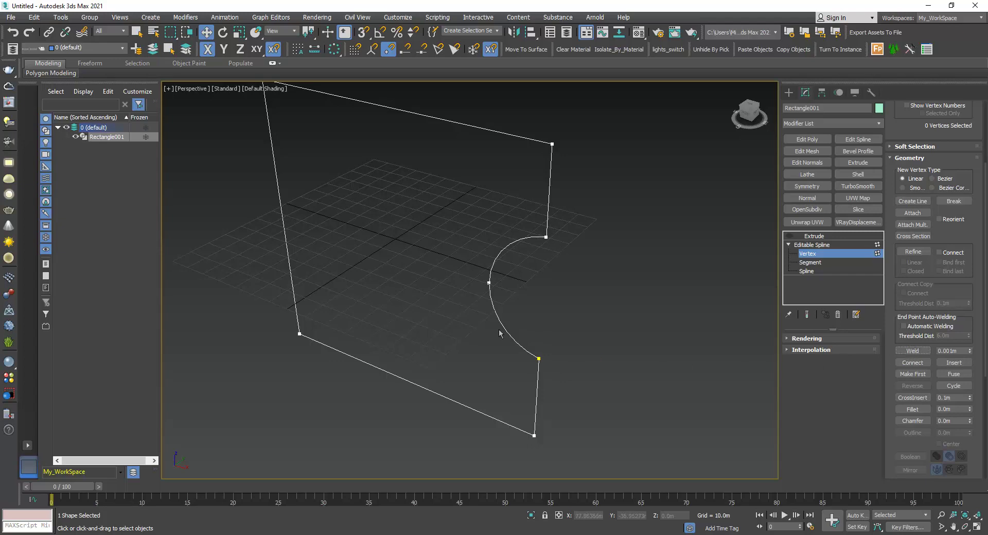
{"action": "left_click", "coordinate": [545, 236]}
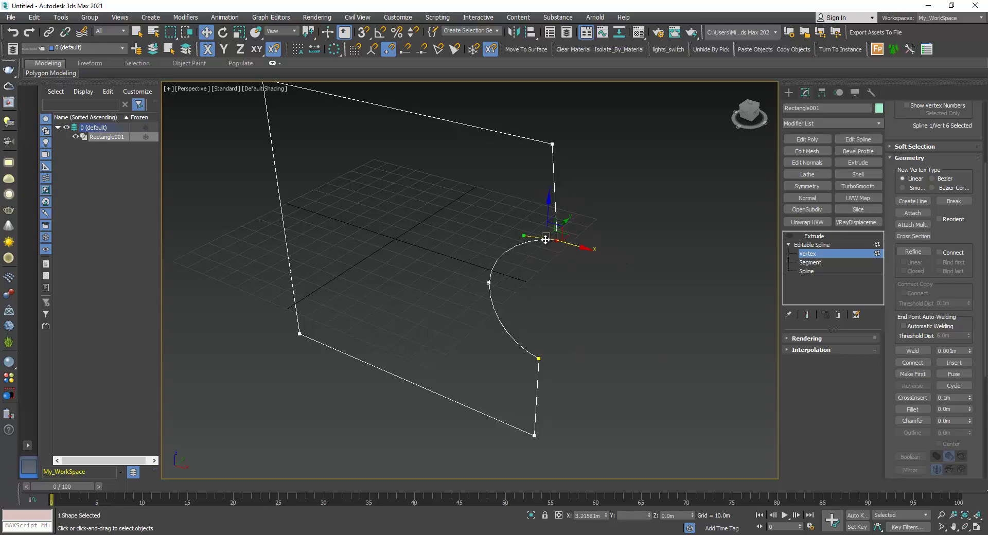
{"action": "left_click", "coordinate": [539, 358]}
{"action": "scroll", "coordinate": [583, 332], "scroll_direction": "down", "scroll_amount": 3}
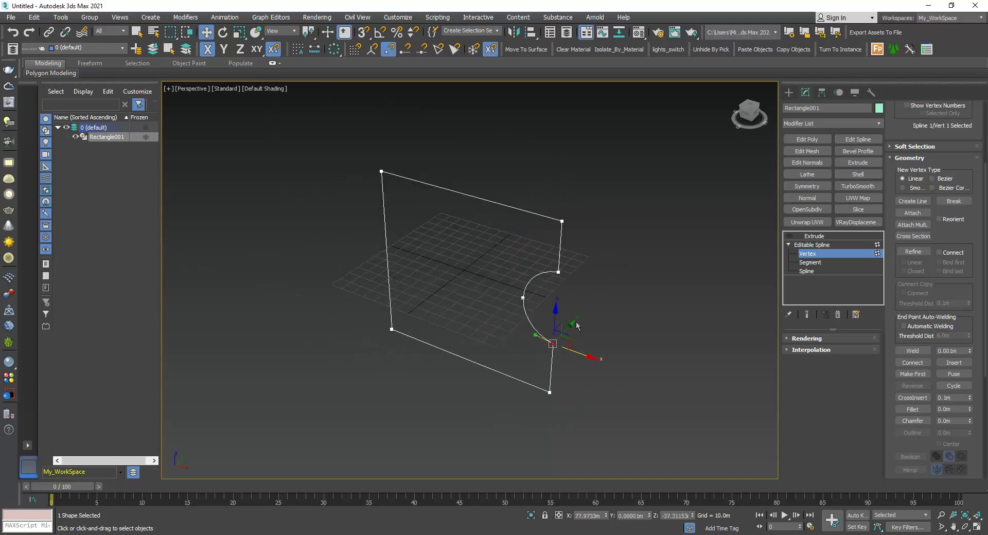
Leave Vertex level, switch the Extrude modifier back on, and inspect the extruded solid
{"action": "left_click", "coordinate": [787, 245]}
{"action": "left_click", "coordinate": [786, 238]}
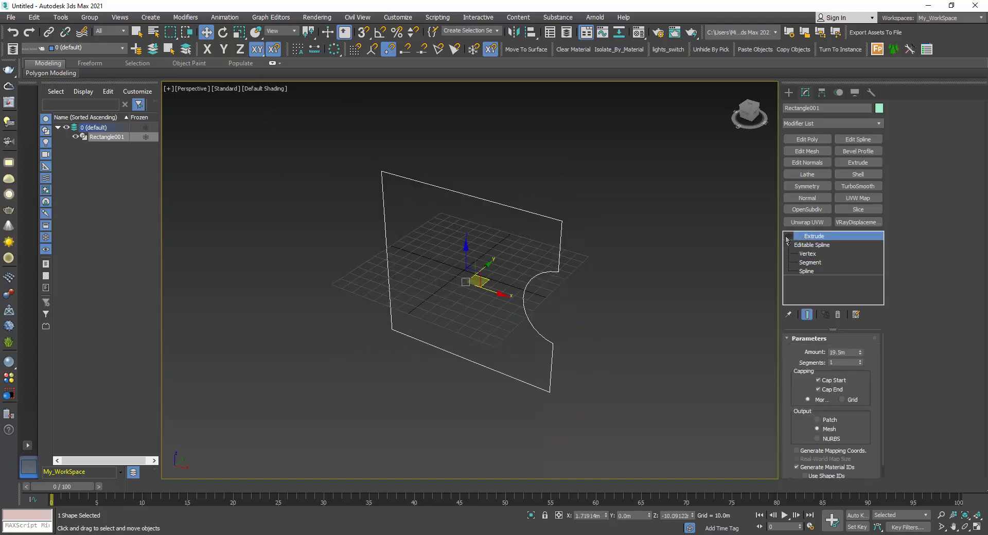
{"action": "left_click", "coordinate": [789, 236]}
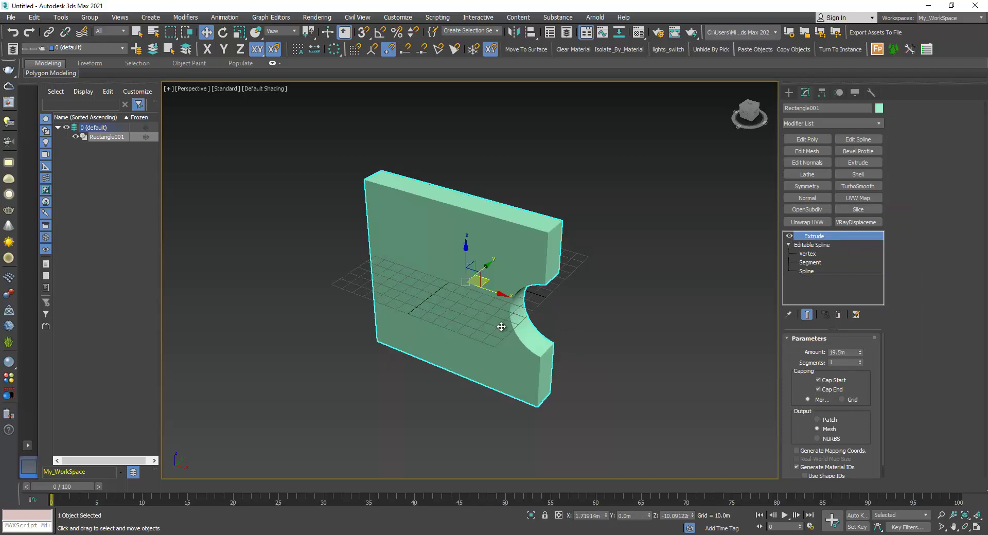
{"action": "middle_click_drag", "start_coordinate": [502, 327], "coordinate": [590, 342], "text": "alt"}
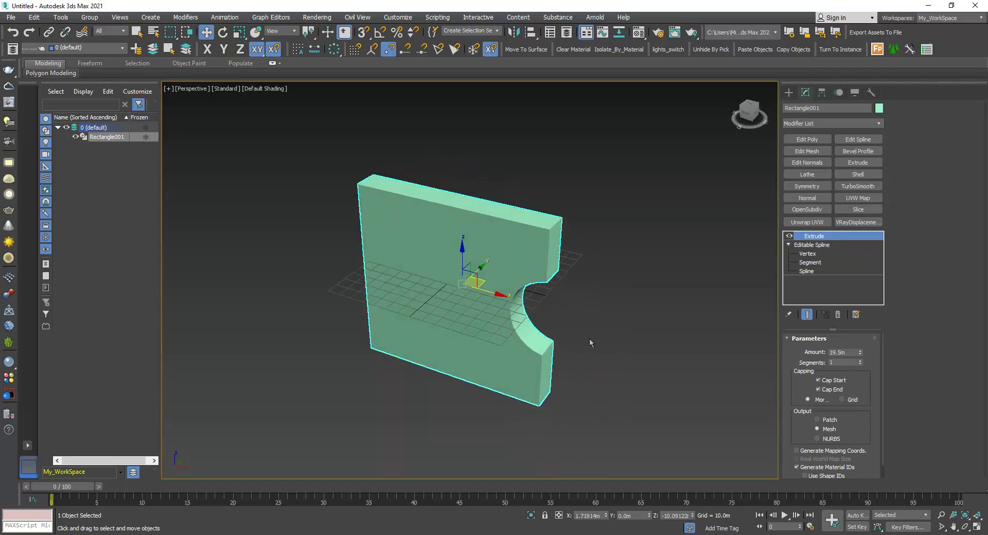
Switch to the Front view, remove the Extrude modifier from the shape, and deselect it
{"action": "key", "text": "f"}
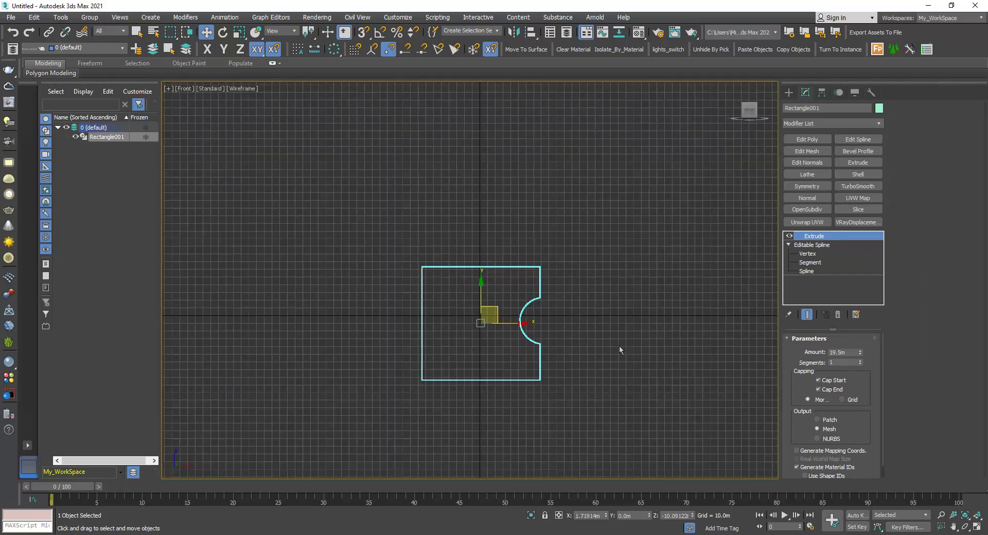
{"action": "middle_click_drag", "start_coordinate": [480, 313], "coordinate": [474, 252]}
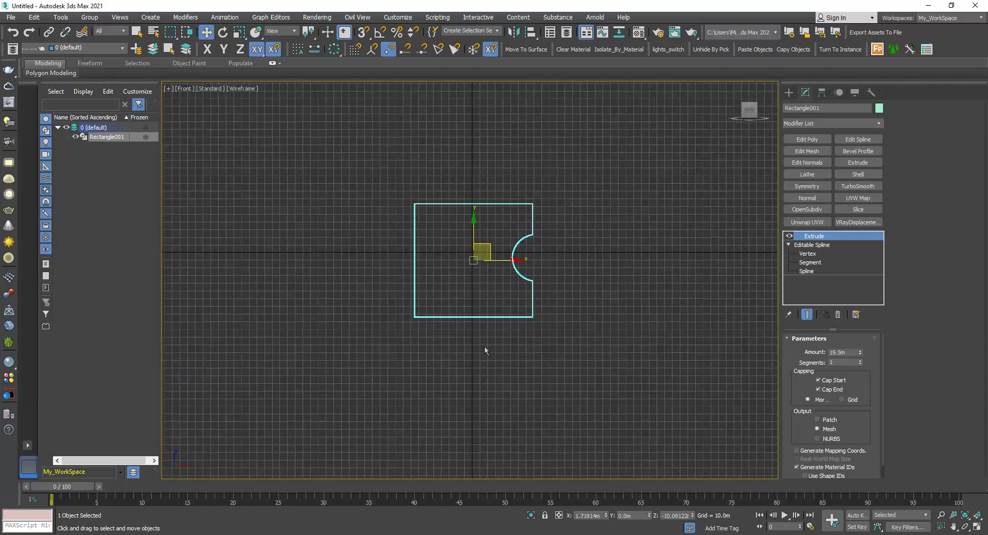
{"action": "left_click", "coordinate": [838, 314]}
{"action": "left_click", "coordinate": [417, 266]}
{"action": "scroll", "coordinate": [463, 269], "scroll_direction": "up", "scroll_amount": 4}
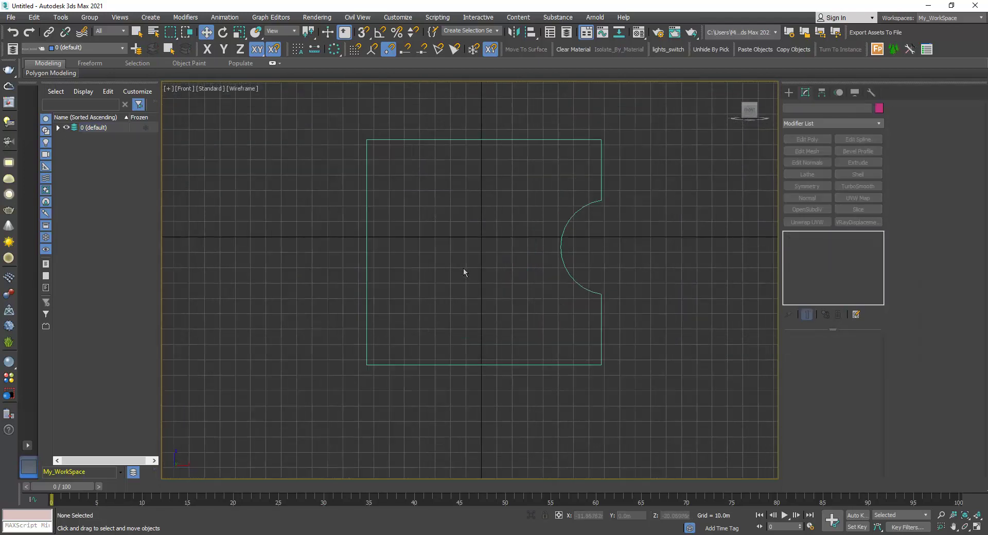
Draw a straight diagonal line about 160 m long outside the shape, rising toward its un-notched side, and deselect it
{"action": "left_click", "coordinate": [788, 93]}
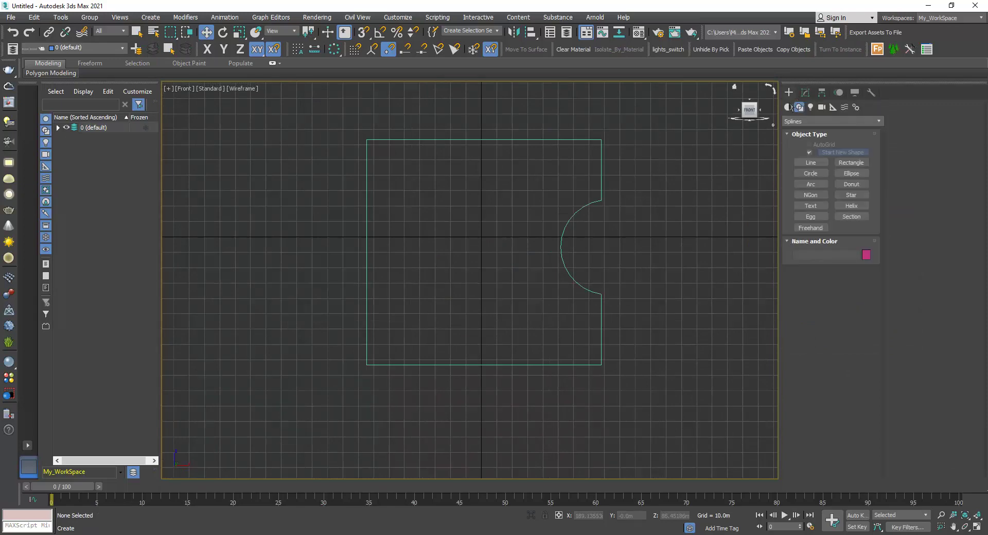
{"action": "left_click", "coordinate": [809, 163]}
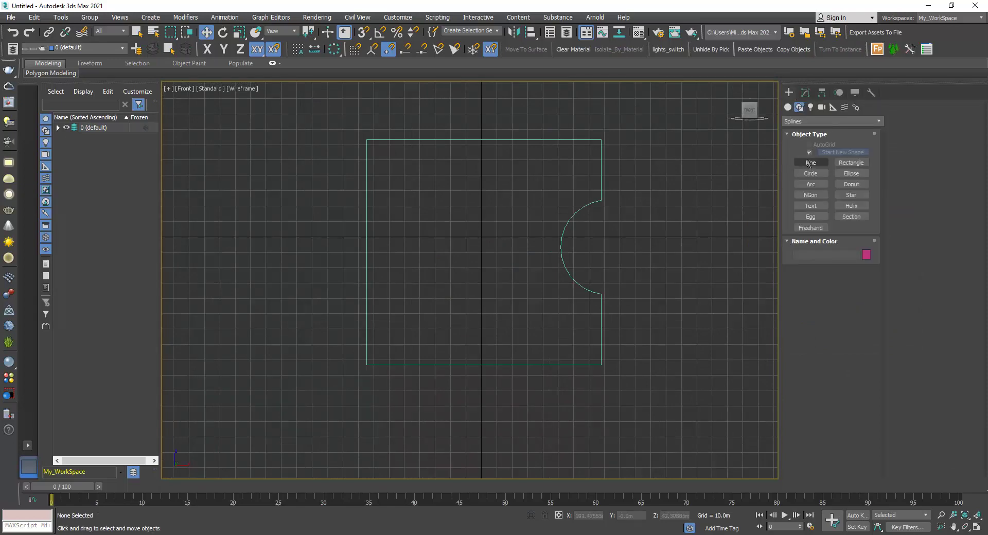
{"action": "middle_click_drag", "start_coordinate": [668, 257], "coordinate": [662, 278]}
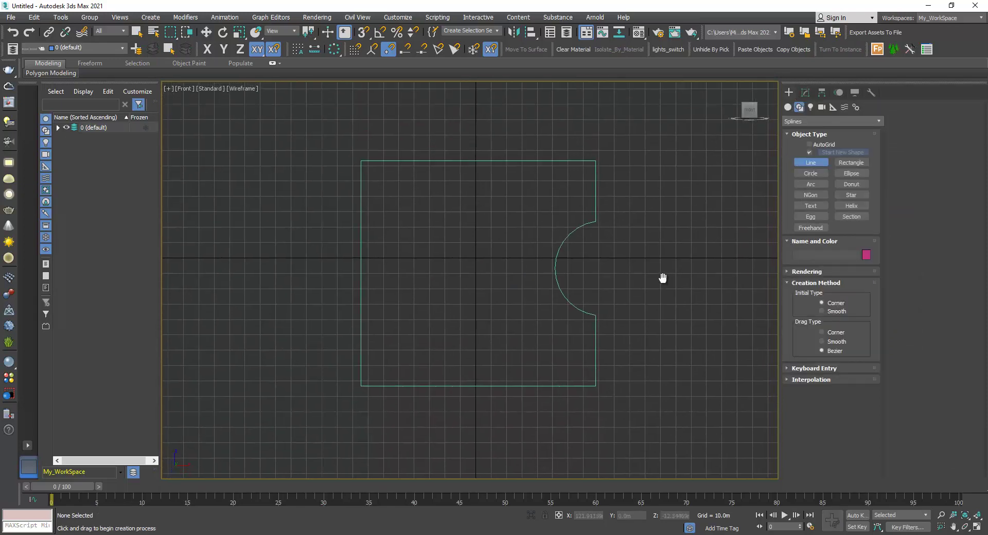
{"action": "scroll", "coordinate": [436, 251], "scroll_direction": "down", "scroll_amount": 3}
{"action": "scroll", "coordinate": [439, 252], "scroll_direction": "down", "scroll_amount": 2}
{"action": "scroll", "coordinate": [586, 300], "scroll_direction": "up", "scroll_amount": 2}
{"action": "scroll", "coordinate": [612, 304], "scroll_direction": "down", "scroll_amount": 3}
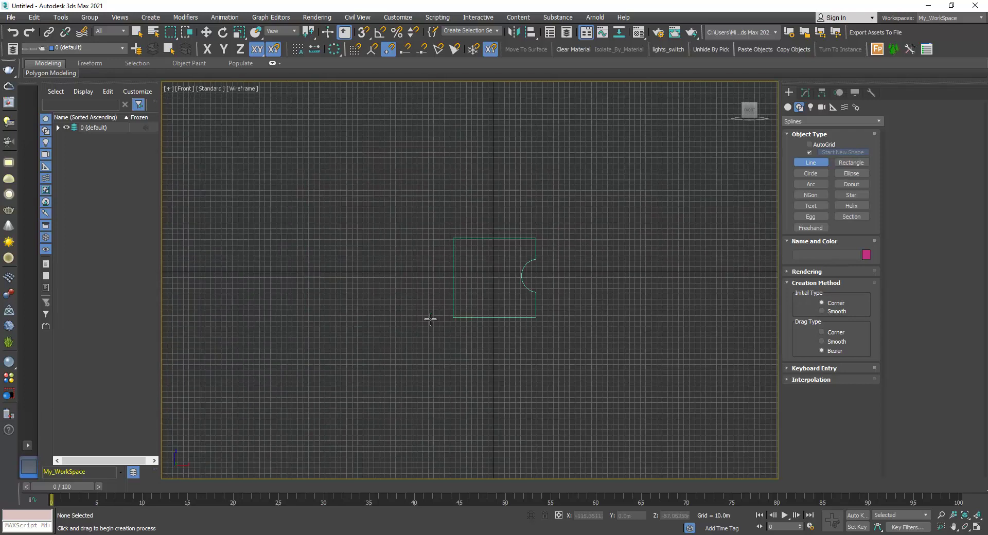
{"action": "scroll", "coordinate": [430, 319], "scroll_direction": "up", "scroll_amount": 3}
{"action": "left_click", "coordinate": [287, 328]}
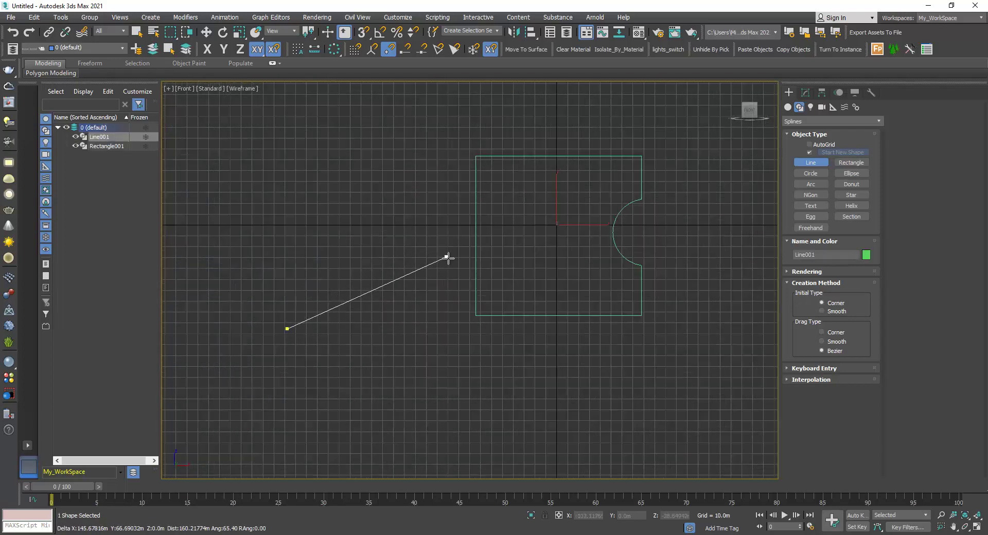
{"action": "left_click", "coordinate": [448, 259]}
{"action": "right_click", "coordinate": [409, 222]}
{"action": "right_click", "coordinate": [410, 215]}
{"action": "left_click", "coordinate": [418, 219]}
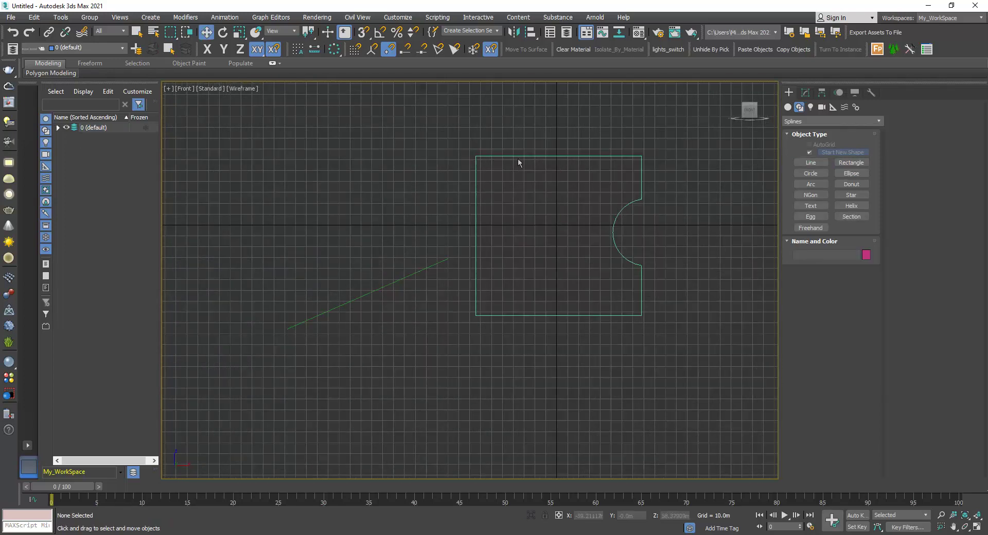
Select the notched rectangle and attach the diagonal line to it
{"action": "left_click", "coordinate": [523, 157]}
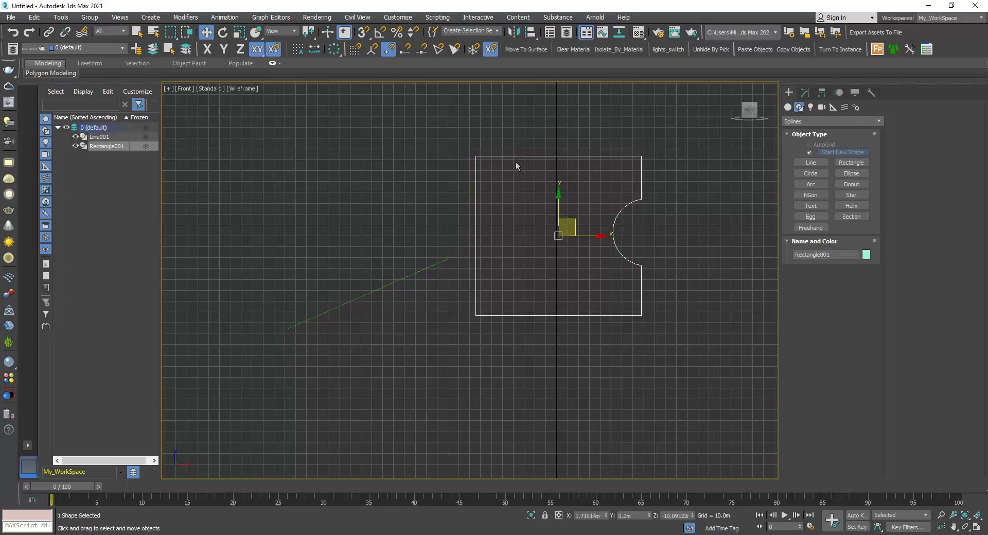
{"action": "left_click", "coordinate": [806, 92]}
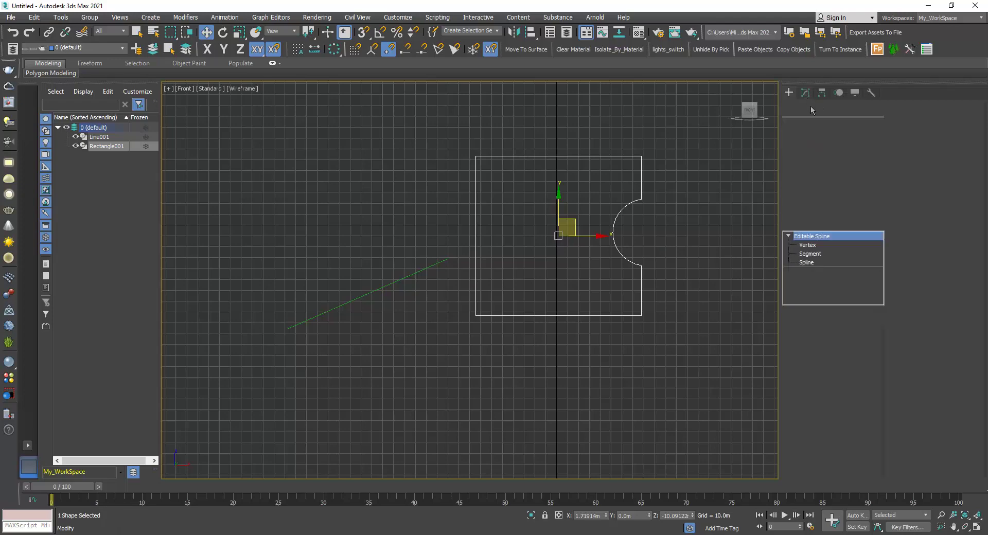
{"action": "left_click", "coordinate": [912, 326]}
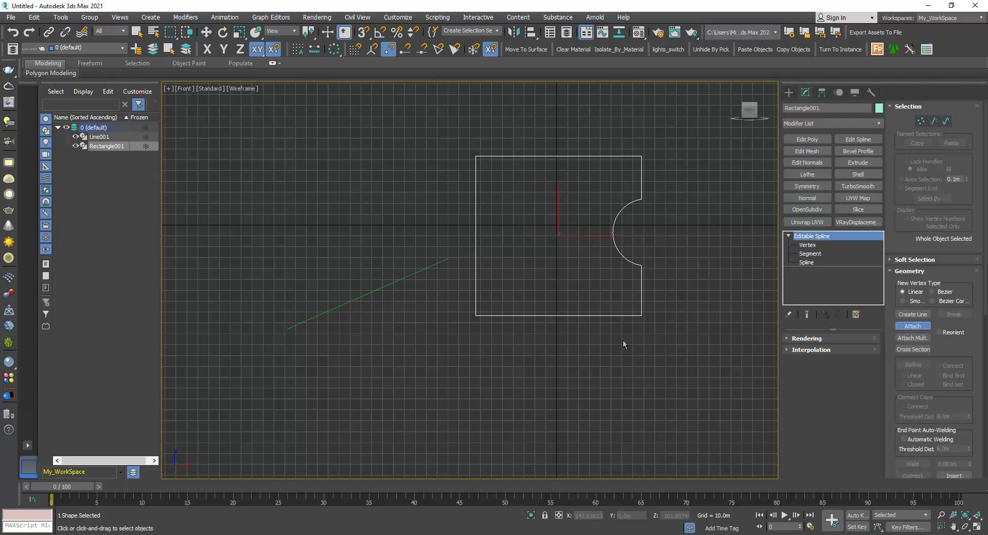
{"action": "left_click", "coordinate": [432, 267]}
{"action": "right_click", "coordinate": [445, 292]}
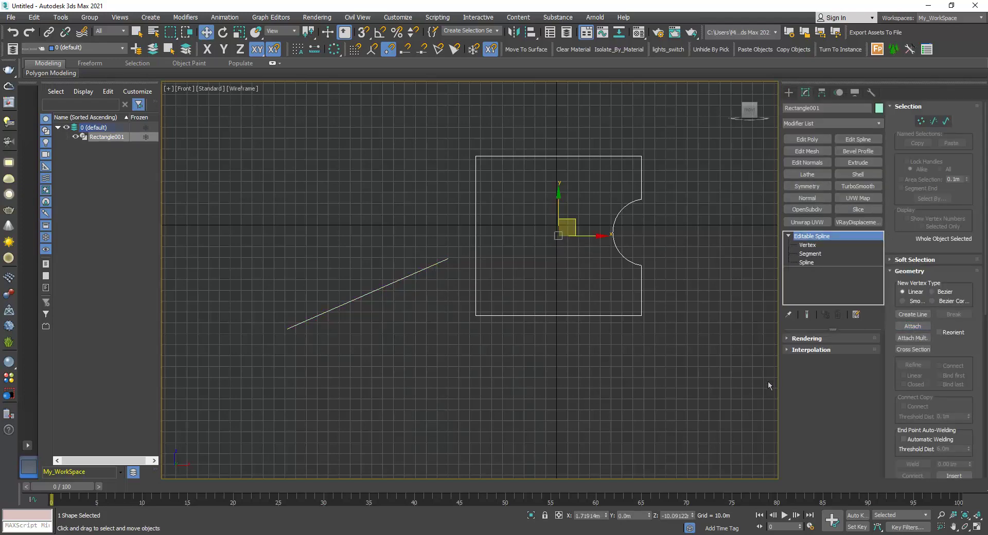
At Spline level, extend the diagonal line across the rectangle until it meets the edge above the notch
{"action": "left_click", "coordinate": [806, 262]}
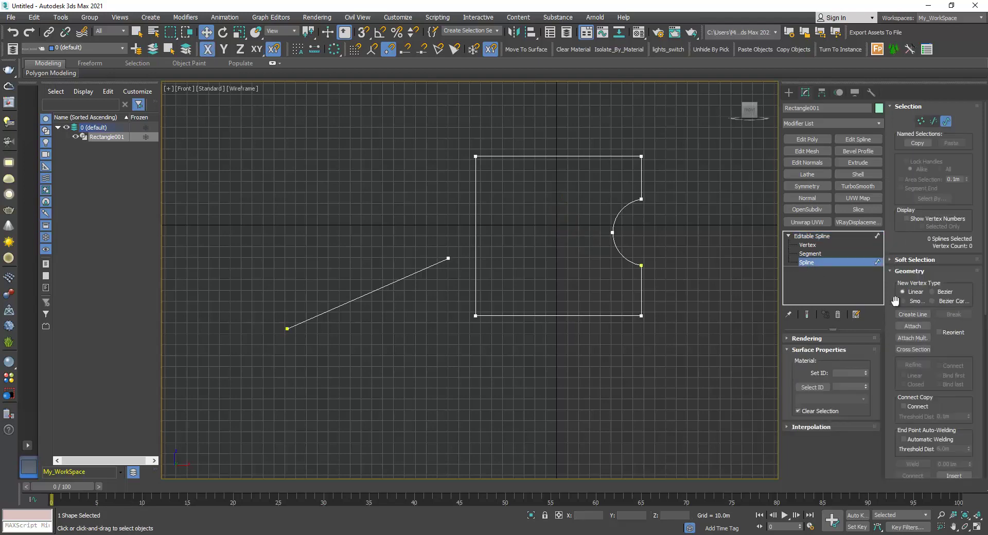
{"action": "scroll", "coordinate": [905, 319], "scroll_direction": "down", "scroll_amount": 5}
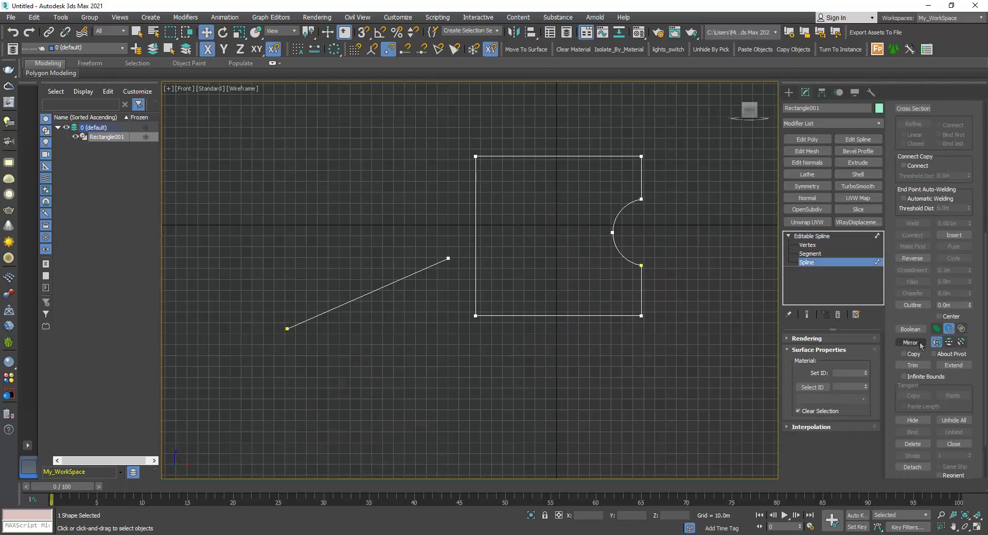
{"action": "left_click", "coordinate": [953, 364]}
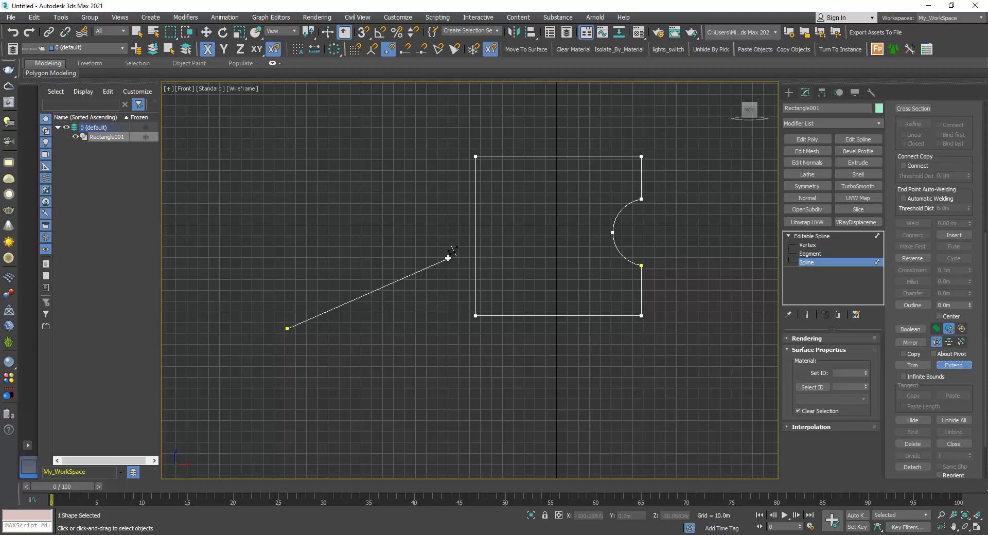
{"action": "left_click", "coordinate": [322, 313]}
{"action": "left_click", "coordinate": [414, 274]}
{"action": "scroll", "coordinate": [465, 261], "scroll_direction": "up", "scroll_amount": 4}
{"action": "scroll", "coordinate": [486, 246], "scroll_direction": "down", "scroll_amount": 4}
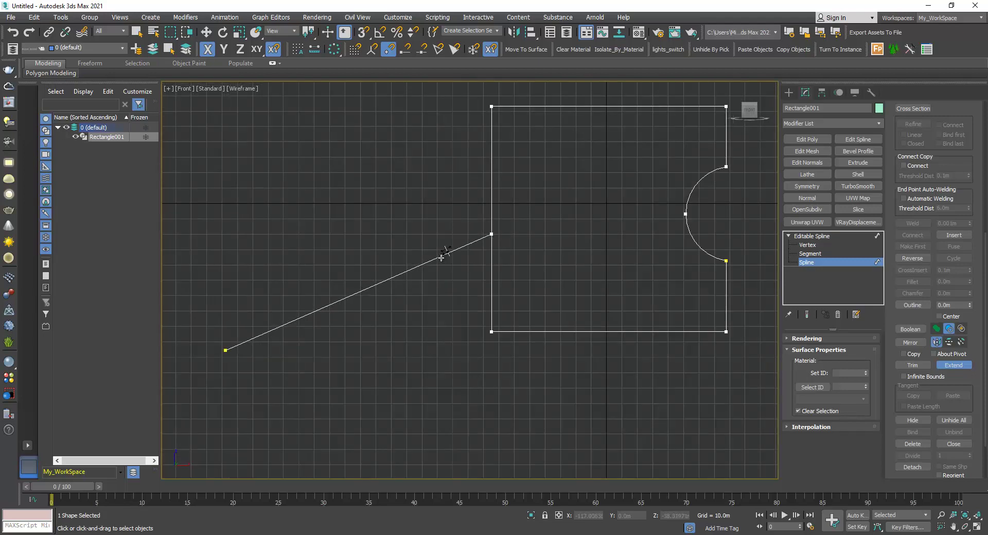
{"action": "left_click", "coordinate": [484, 237]}
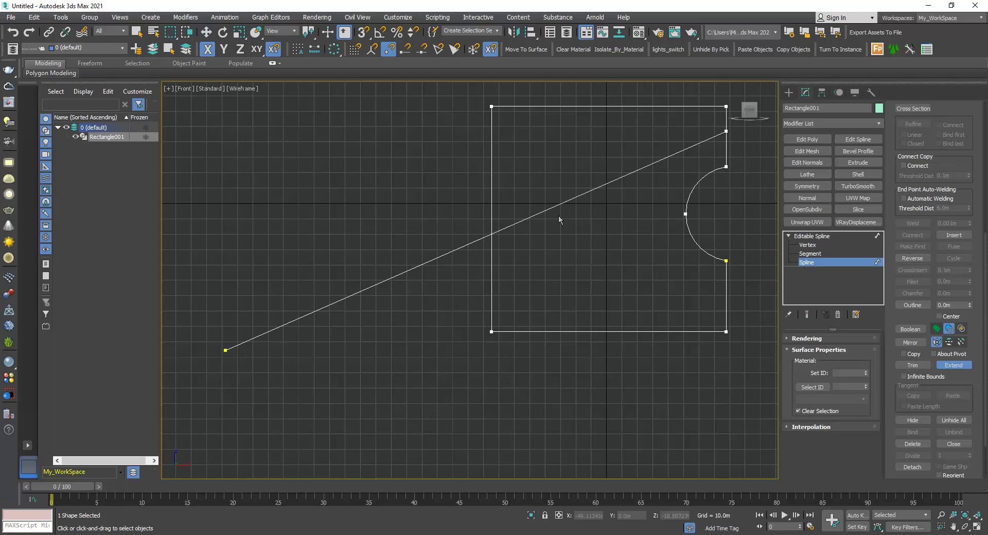
{"action": "middle_click_drag", "start_coordinate": [591, 225], "coordinate": [531, 276]}
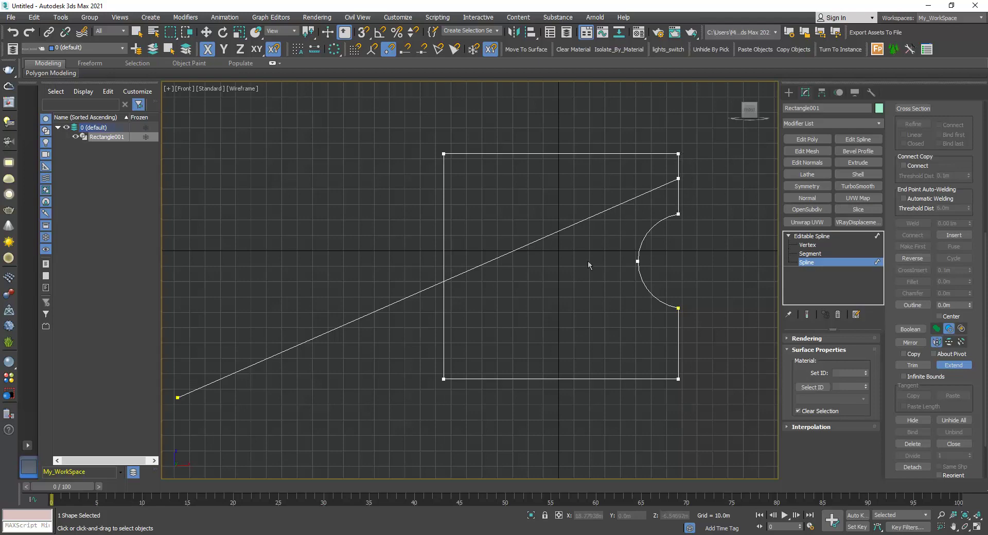
{"action": "scroll", "coordinate": [587, 260], "scroll_direction": "down", "scroll_amount": 2}
{"action": "key", "text": "w"}
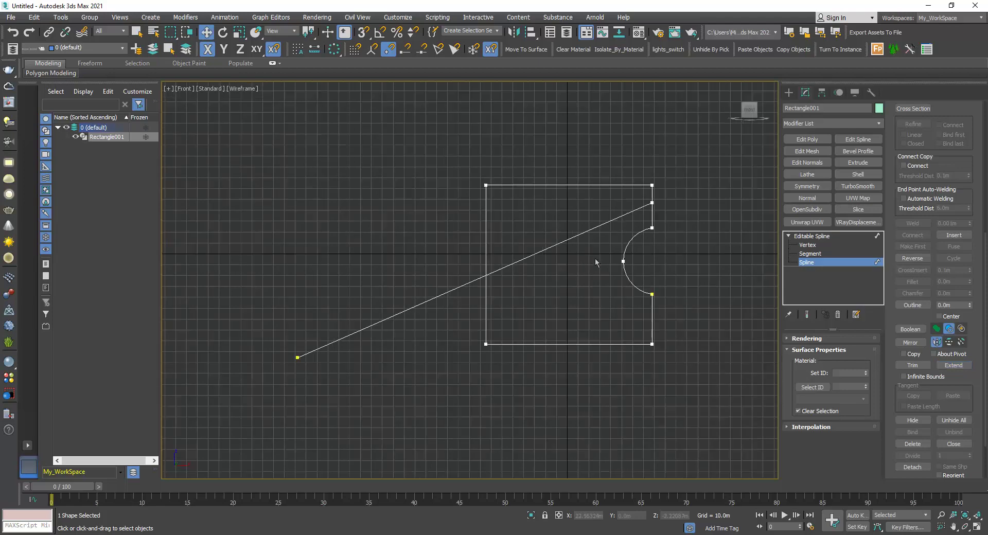
Trim away the rectangle's portion above the diagonal line and the part of the line outside the rectangle
{"action": "left_click", "coordinate": [912, 365]}
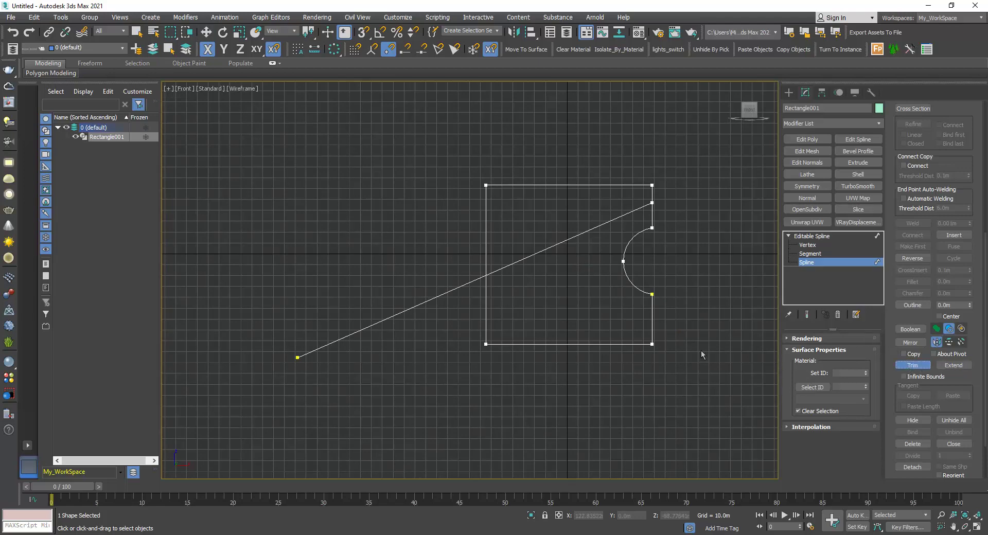
{"action": "left_click", "coordinate": [653, 191]}
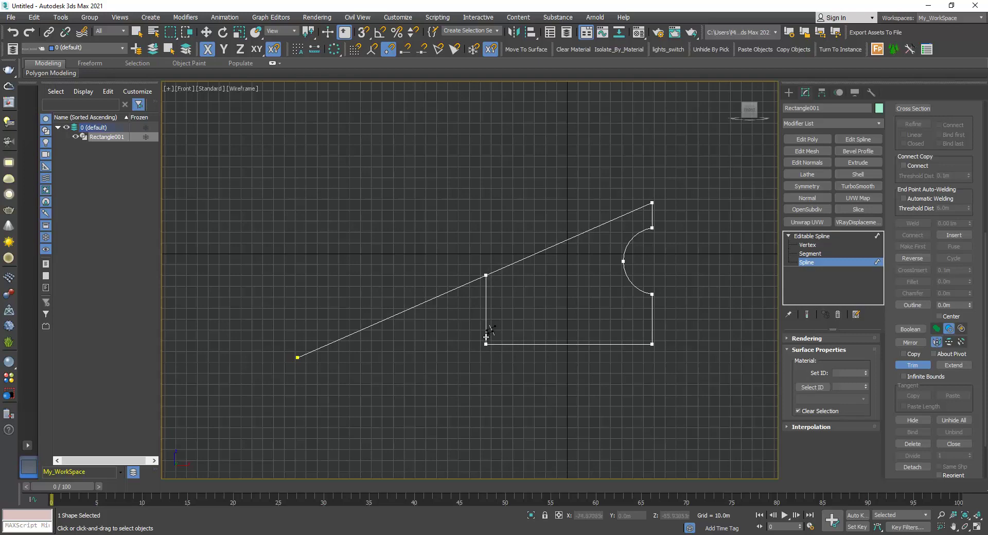
{"action": "left_click", "coordinate": [452, 291]}
{"action": "key", "text": "w"}
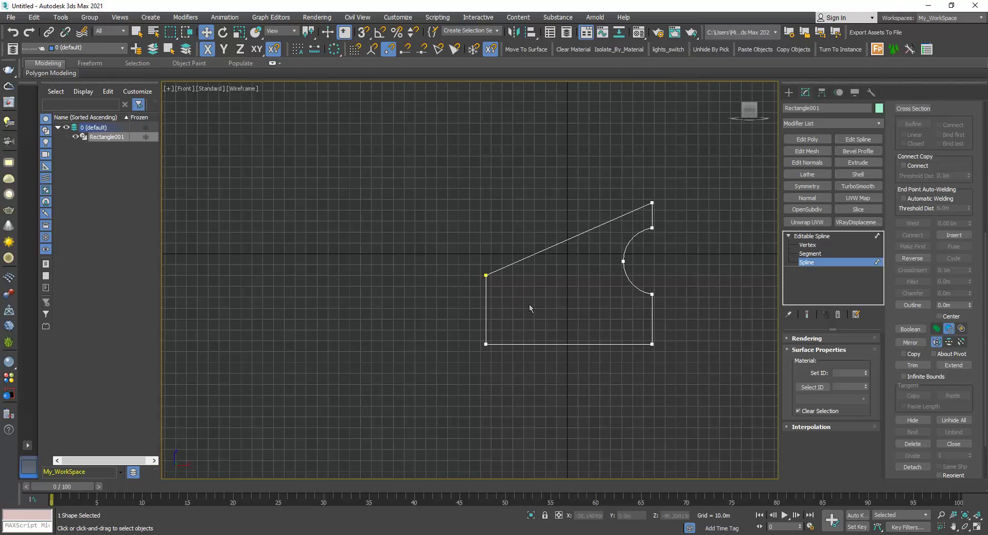
At Vertex level, select all vertices of the trimmed shape and weld them with a threshold of 0.001 m
{"action": "middle_click_drag", "start_coordinate": [529, 306], "coordinate": [440, 292]}
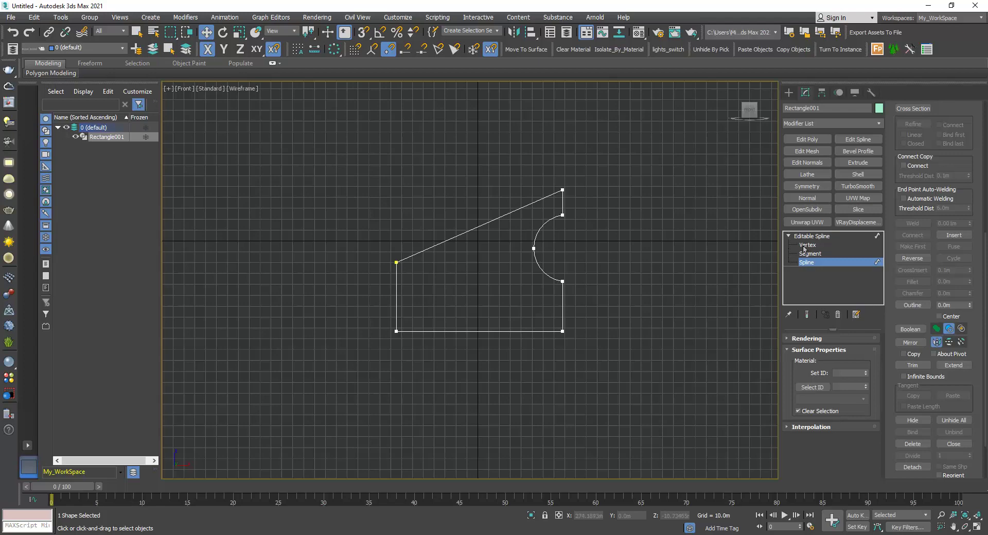
{"action": "key", "text": "1"}
{"action": "left_click_drag", "start_coordinate": [596, 192], "coordinate": [599, 196]}
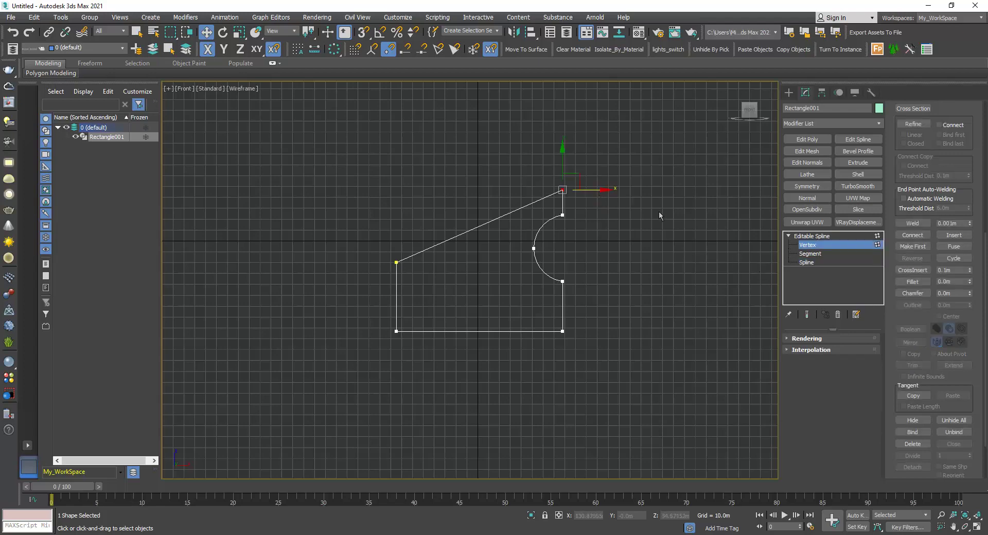
{"action": "scroll", "coordinate": [939, 274], "scroll_direction": "up", "scroll_amount": 5}
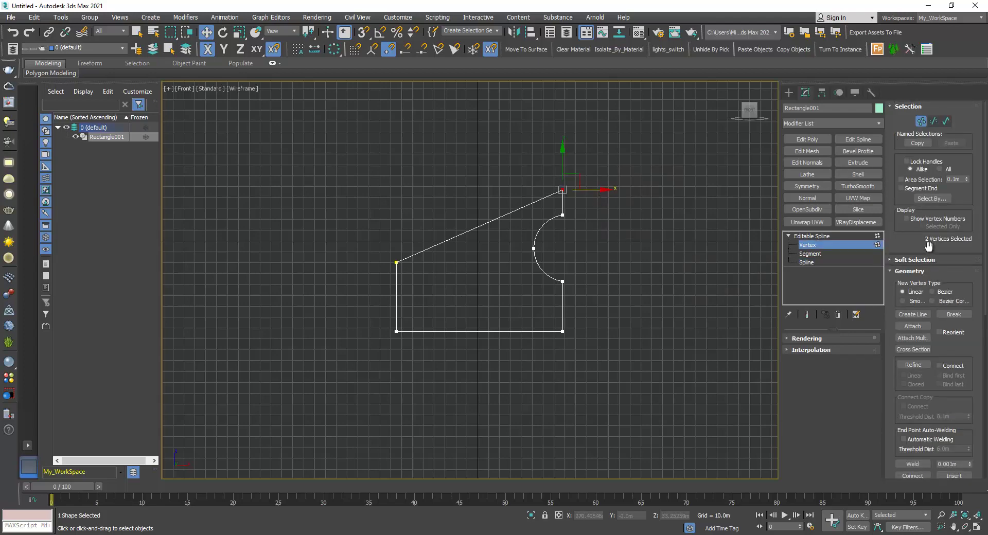
{"action": "left_click_drag", "start_coordinate": [373, 232], "coordinate": [431, 288]}
{"action": "left_click_drag", "start_coordinate": [310, 151], "coordinate": [646, 380]}
{"action": "scroll", "coordinate": [913, 401], "scroll_direction": "down", "scroll_amount": 5}
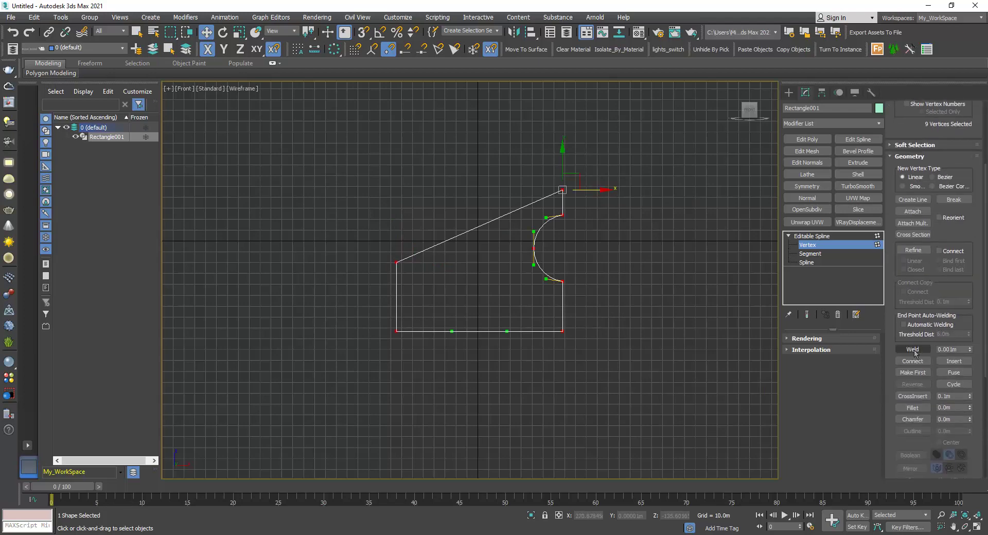
{"action": "left_click", "coordinate": [913, 349]}
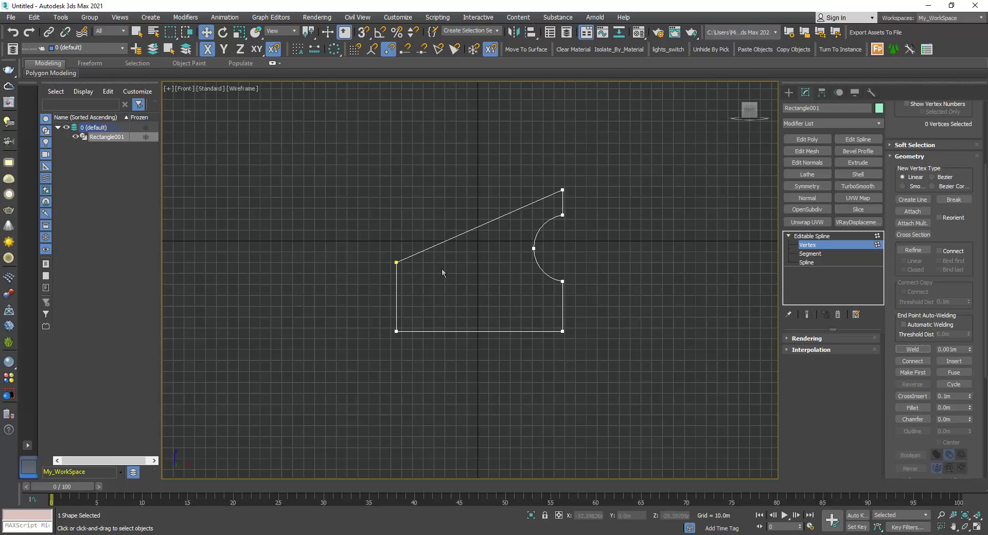
Apply an Extrude modifier to the welded shape and set its amount to 13.5 m in the perspective view
{"action": "left_click", "coordinate": [811, 236]}
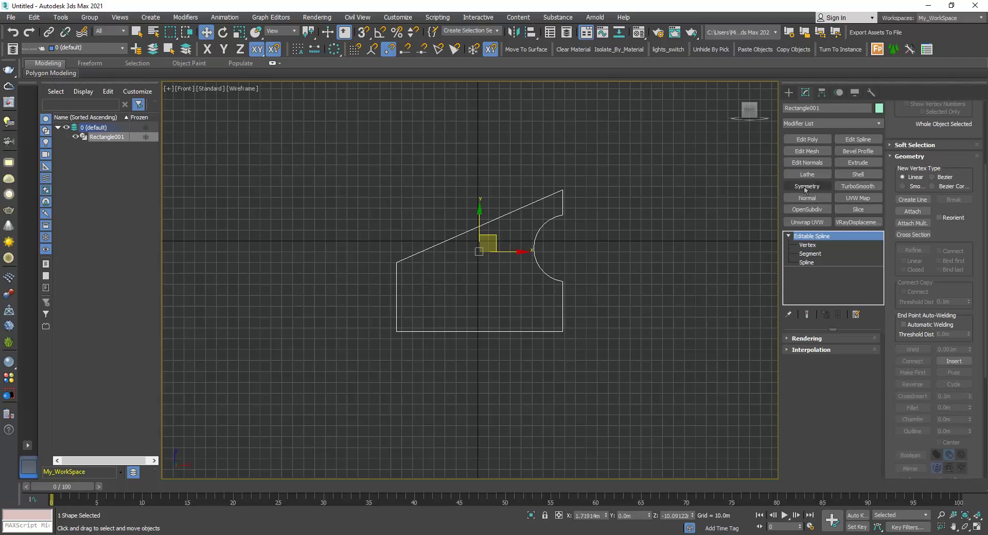
{"action": "left_click", "coordinate": [857, 163]}
{"action": "middle_click_drag", "start_coordinate": [508, 311], "coordinate": [504, 320]}
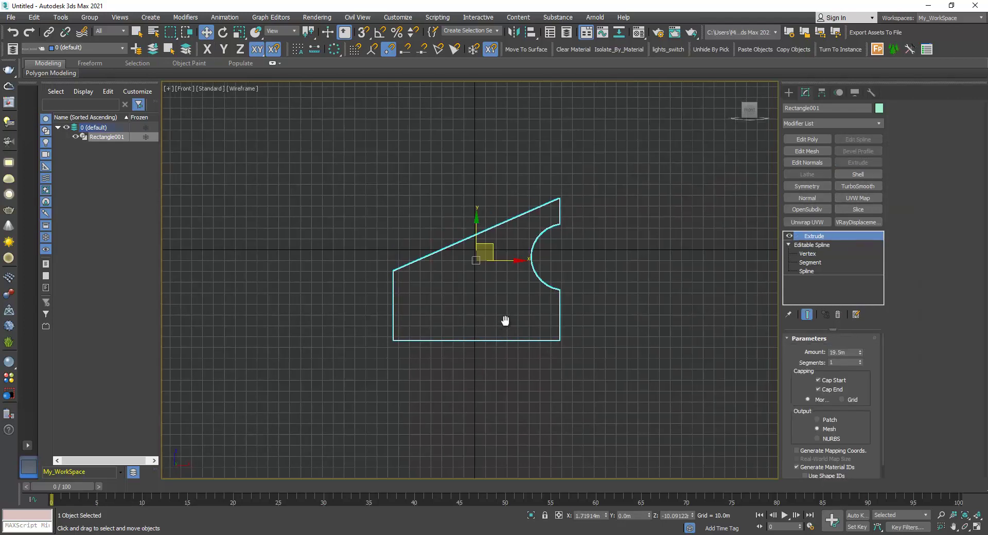
{"action": "key", "text": "p"}
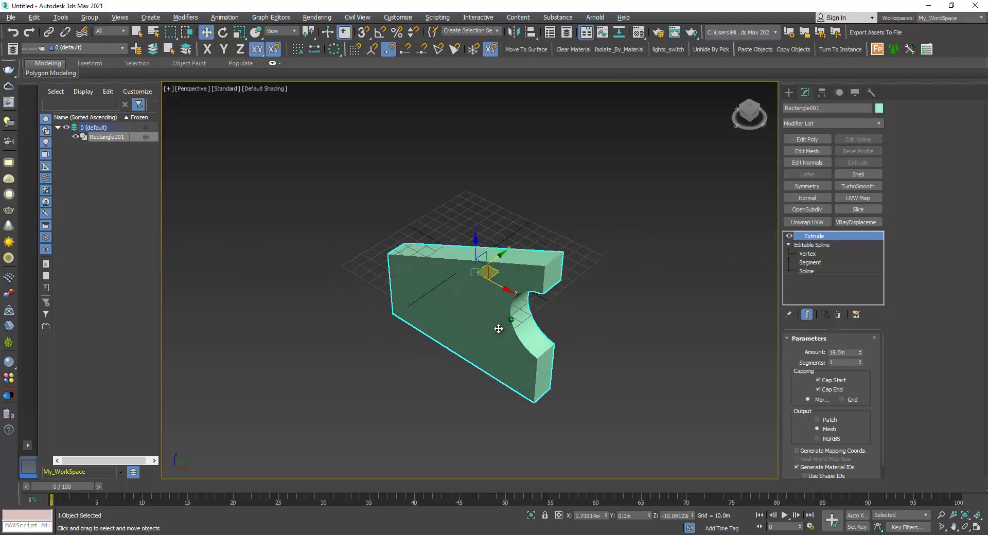
{"action": "mouse_move", "coordinate": [860, 354]}
{"action": "left_mouse_down"}
{"action": "mouse_move", "coordinate": [860, 346]}
{"action": "mouse_move", "coordinate": [847, 361]}
{"action": "left_mouse_up"}
{"action": "middle_click_drag", "start_coordinate": [551, 343], "coordinate": [621, 334], "text": "alt"}
{"action": "middle_click_drag", "start_coordinate": [554, 332], "coordinate": [560, 338], "text": "alt"}
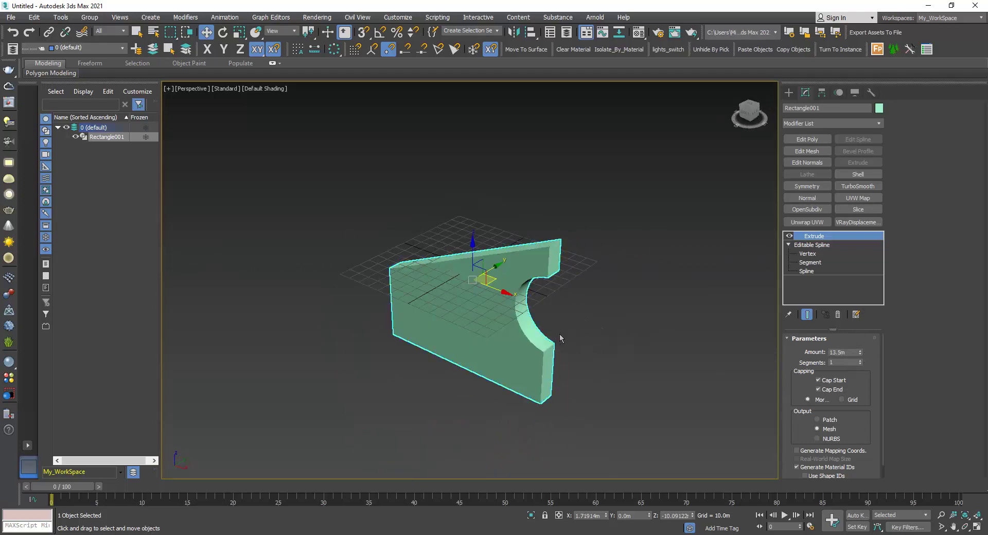
At the spline's Vertex level in the front view, fillet both ends of the sloped edge and the lower-right corner together
{"action": "left_click", "coordinate": [807, 253]}
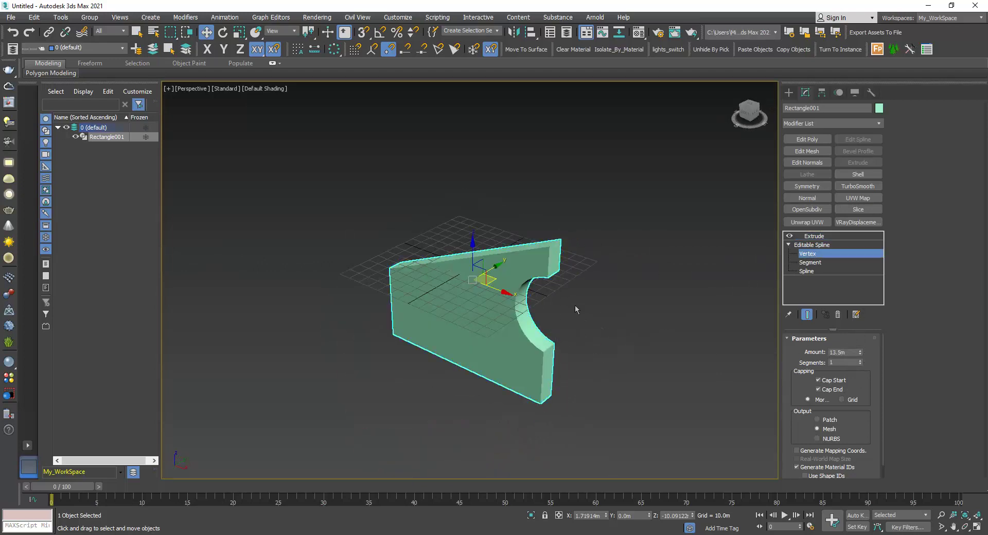
{"action": "middle_click_drag", "start_coordinate": [575, 306], "coordinate": [578, 288]}
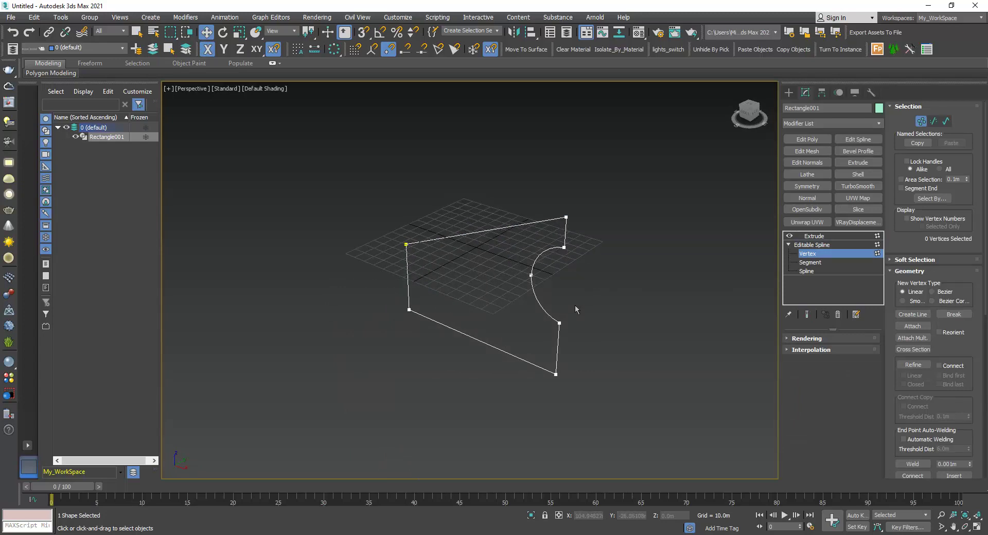
{"action": "key", "text": "f"}
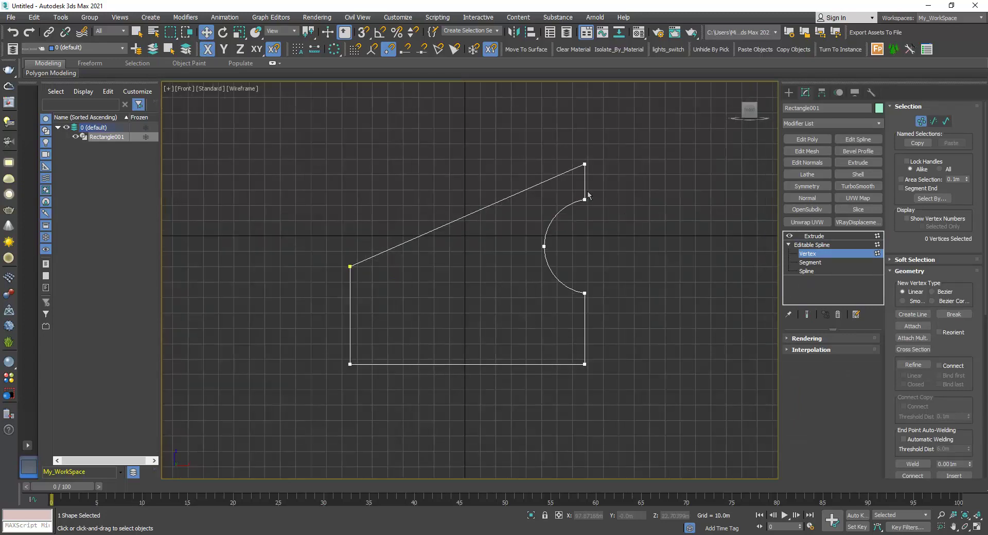
{"action": "left_click_drag", "start_coordinate": [572, 151], "coordinate": [604, 179]}
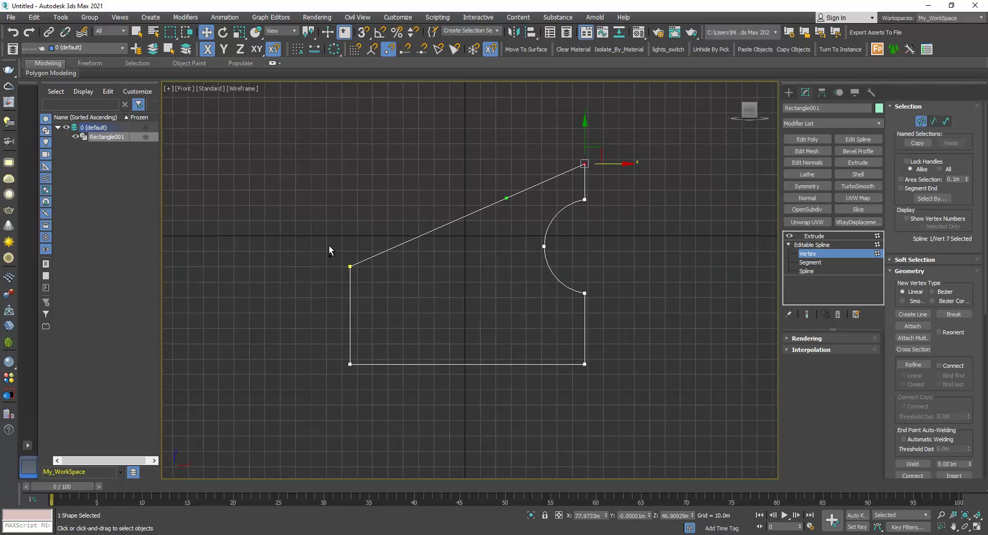
{"action": "left_click_drag", "start_coordinate": [329, 251], "coordinate": [381, 306], "text": "ctrl"}
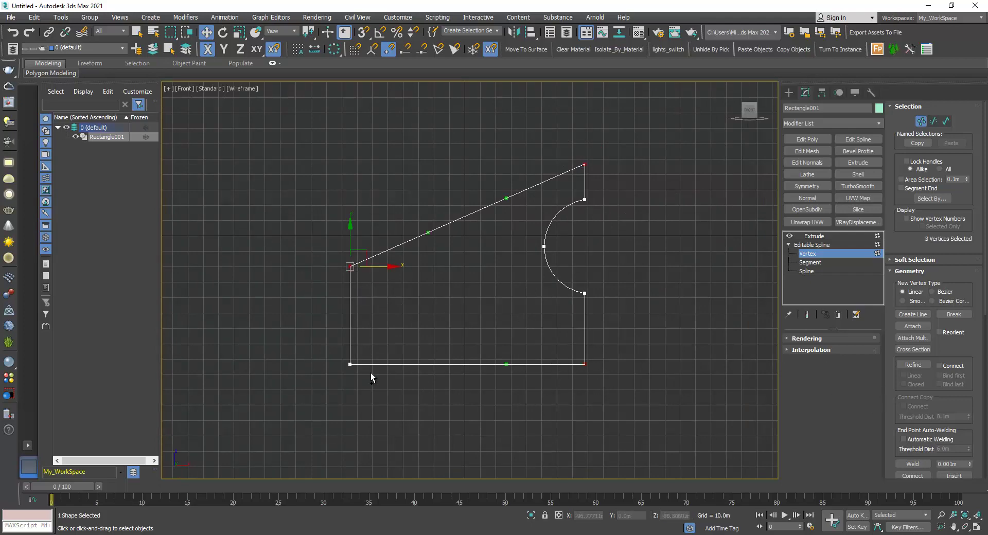
{"action": "scroll", "coordinate": [905, 417], "scroll_direction": "down", "scroll_amount": 3}
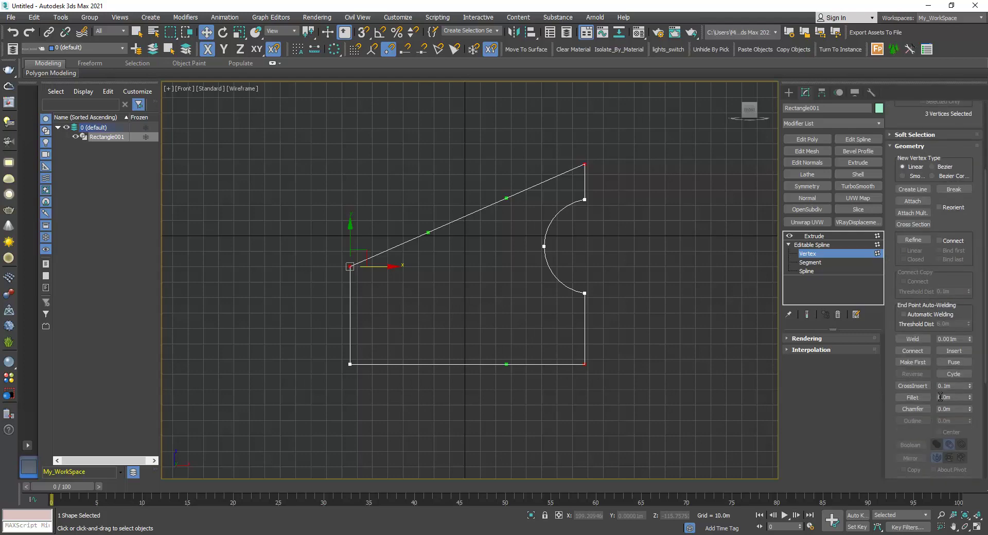
{"action": "left_click", "coordinate": [911, 397]}
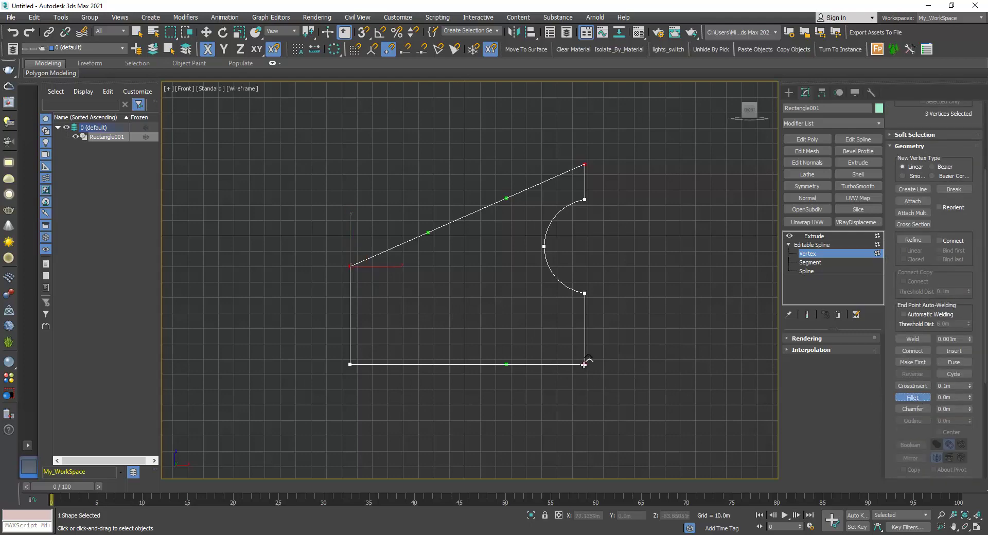
{"action": "left_click_drag", "start_coordinate": [585, 364], "coordinate": [597, 349]}
Chamfer the shape's remaining sharp lower-left corner vertex
{"action": "left_click", "coordinate": [912, 409]}
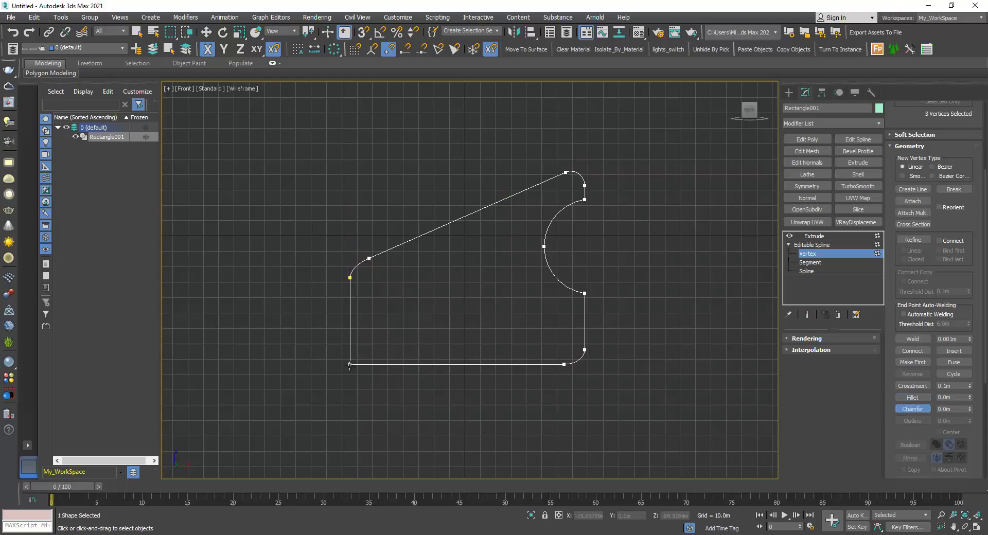
{"action": "left_click_drag", "start_coordinate": [350, 364], "coordinate": [289, 322]}
{"action": "right_click", "coordinate": [603, 322]}
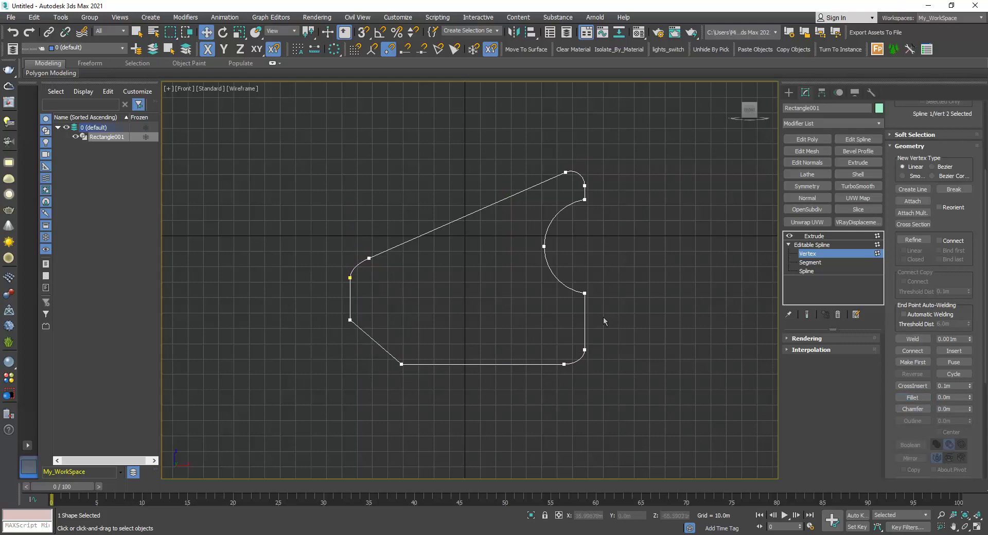
Return to the Extrude modifier in the perspective view and examine the solid's filleted and chamfered corners from several angles
{"action": "left_click", "coordinate": [812, 244]}
{"action": "middle_click_drag", "start_coordinate": [644, 316], "coordinate": [614, 304]}
{"action": "key", "text": "p"}
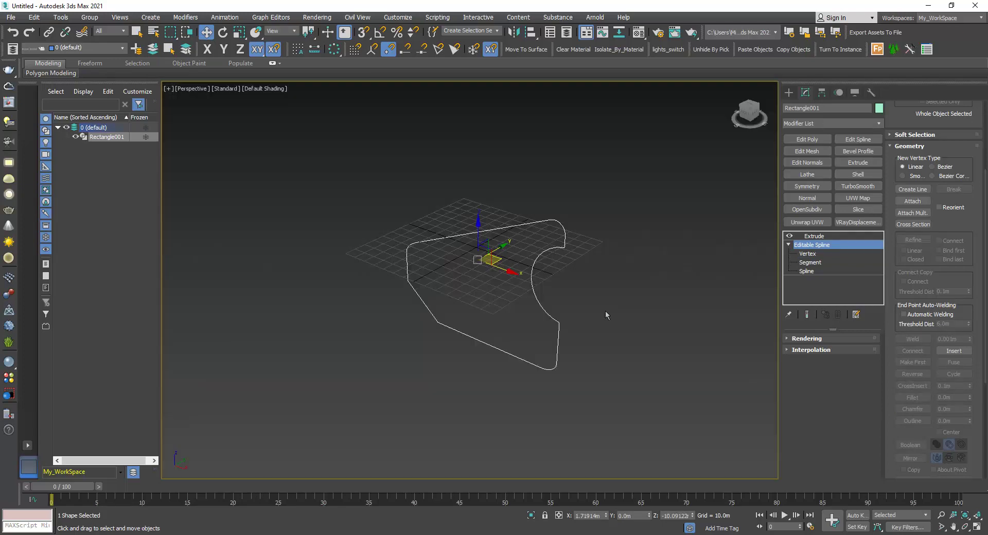
{"action": "left_click", "coordinate": [825, 236]}
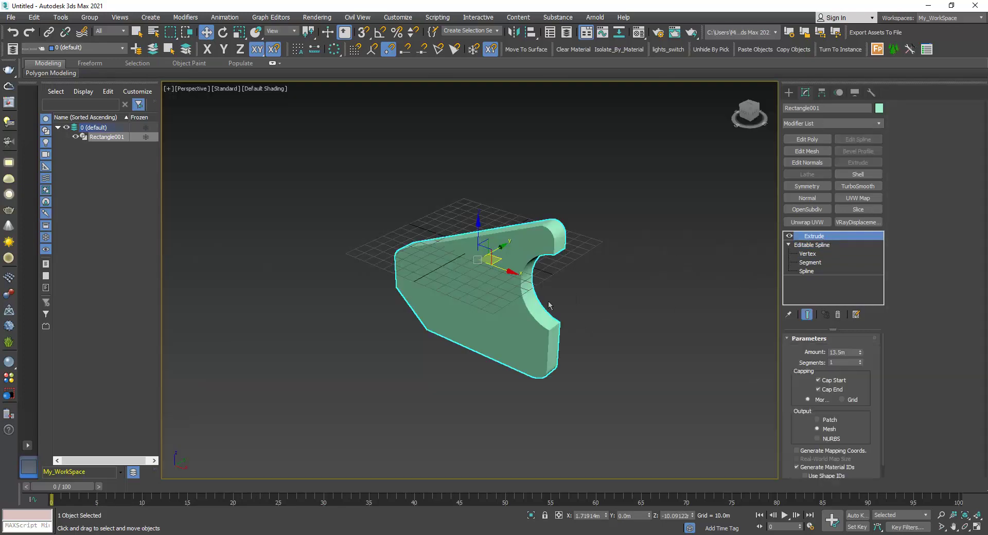
{"action": "middle_click_drag", "start_coordinate": [524, 320], "coordinate": [502, 331], "text": "alt"}
{"action": "scroll", "coordinate": [456, 322], "scroll_direction": "up", "scroll_amount": 2}
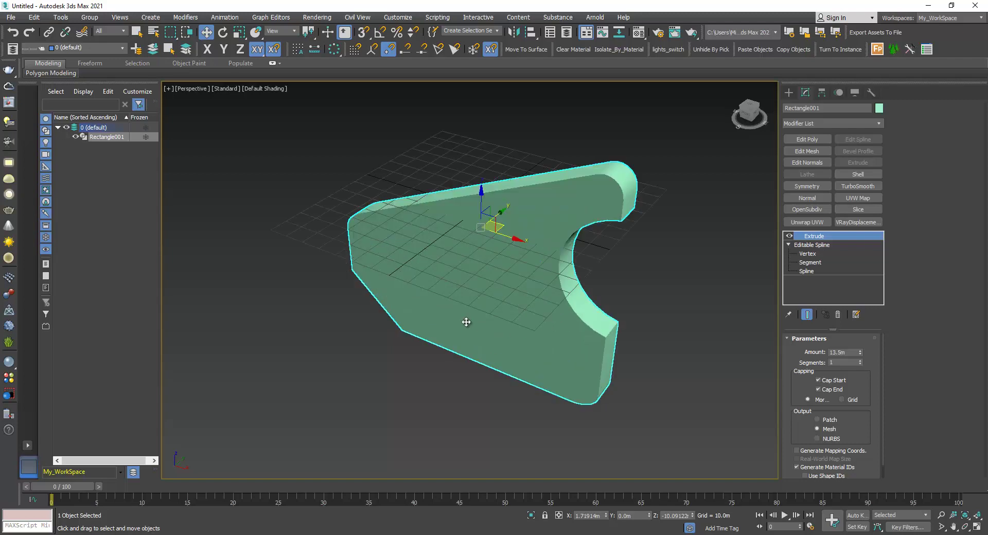
{"action": "scroll", "coordinate": [466, 323], "scroll_direction": "down", "scroll_amount": 4}
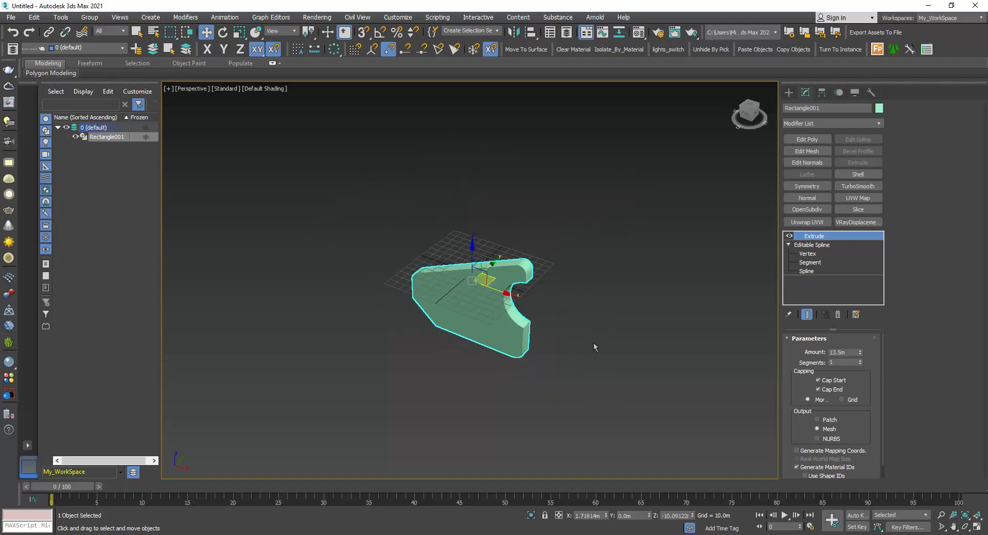
{"action": "mouse_move", "coordinate": [588, 347]}
{"action": "middle_mouse_down", "text": "alt"}
{"action": "mouse_move", "coordinate": [644, 353]}
{"action": "mouse_move", "coordinate": [571, 355]}
{"action": "middle_mouse_up", "text": "alt"}
{"action": "mouse_move", "coordinate": [494, 283]}
{"action": "middle_mouse_down", "text": "alt"}
{"action": "mouse_move", "coordinate": [478, 280]}
{"action": "mouse_move", "coordinate": [509, 257]}
{"action": "mouse_move", "coordinate": [560, 269]}
{"action": "mouse_move", "coordinate": [507, 278]}
{"action": "middle_mouse_up", "text": "alt"}
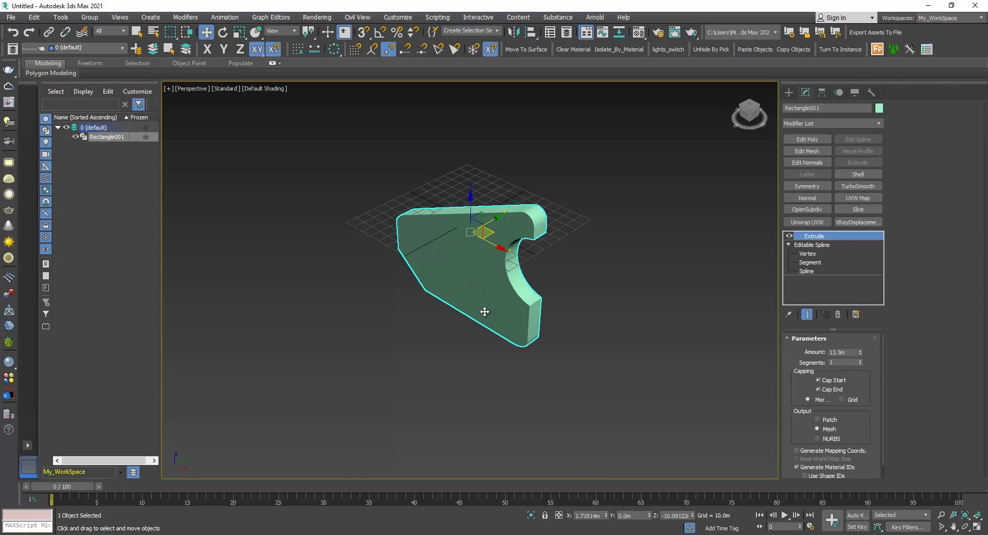
{"action": "mouse_move", "coordinate": [484, 311]}
{"action": "middle_mouse_down", "text": "alt"}
{"action": "mouse_move", "coordinate": [538, 308]}
{"action": "mouse_move", "coordinate": [522, 322]}
{"action": "mouse_move", "coordinate": [479, 314]}
{"action": "mouse_move", "coordinate": [507, 298]}
{"action": "mouse_move", "coordinate": [511, 280]}
{"action": "mouse_move", "coordinate": [498, 320]}
{"action": "middle_mouse_up", "text": "alt"}
{"action": "middle_click_drag", "start_coordinate": [504, 283], "coordinate": [507, 308], "text": "alt"}
{"action": "scroll", "coordinate": [500, 290], "scroll_direction": "down", "scroll_amount": 3}
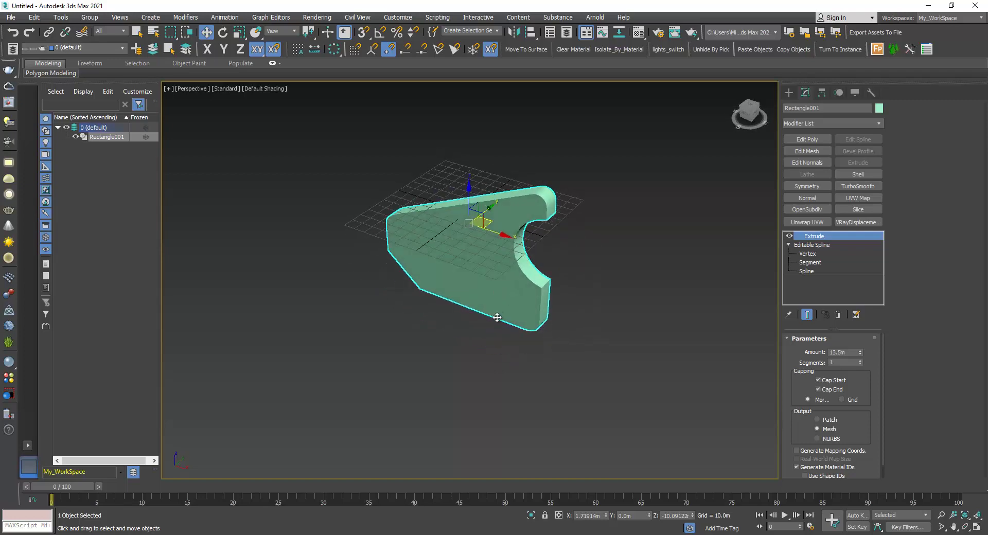